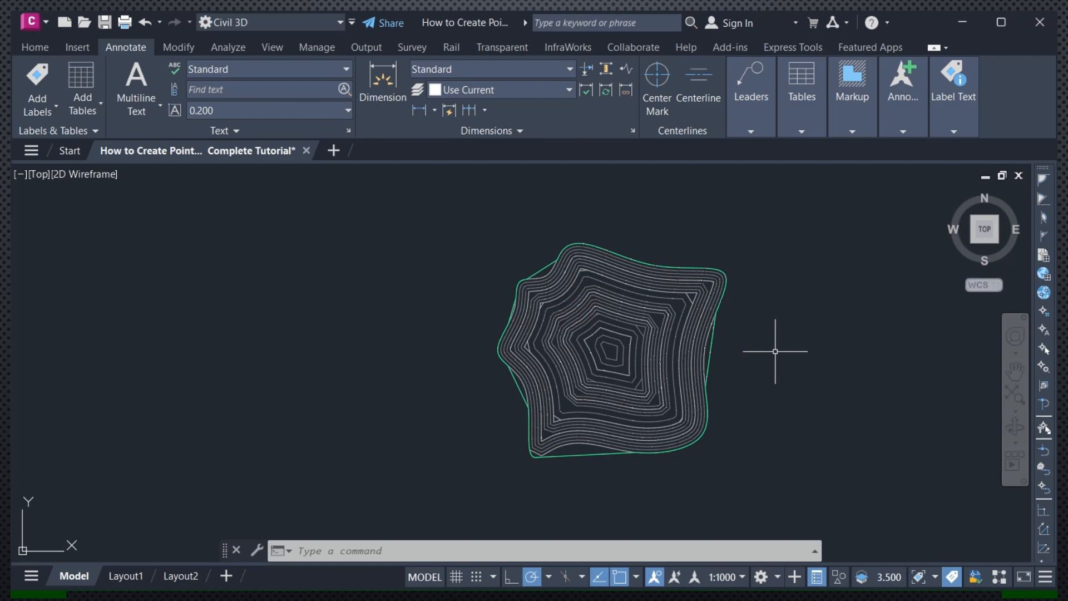
Open the Toolspace and look over the drawing's Prospector collections, including its point groups.
click(35, 49)
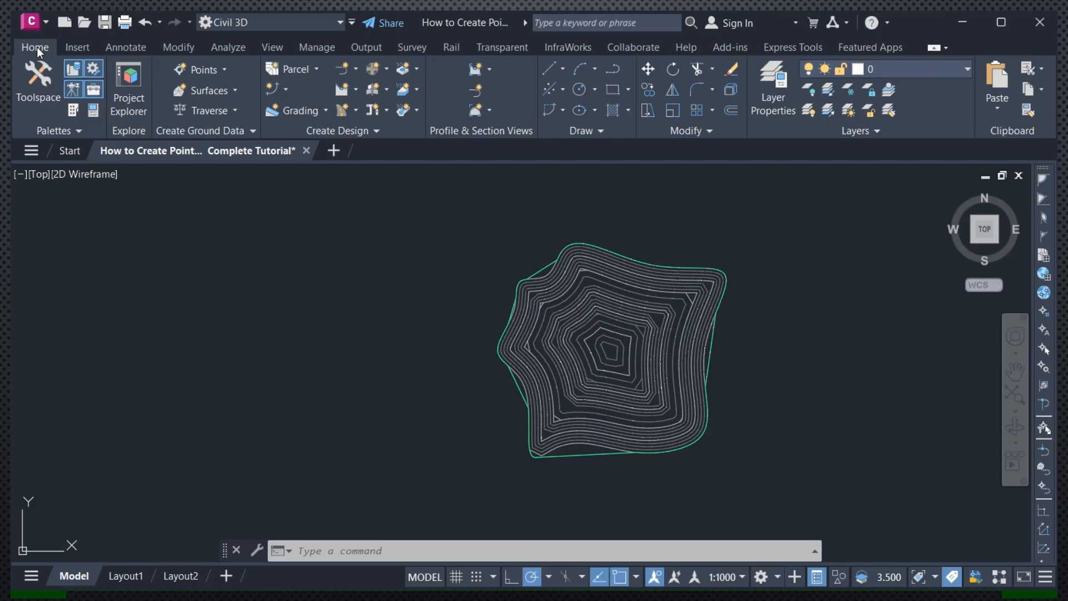
click(51, 99)
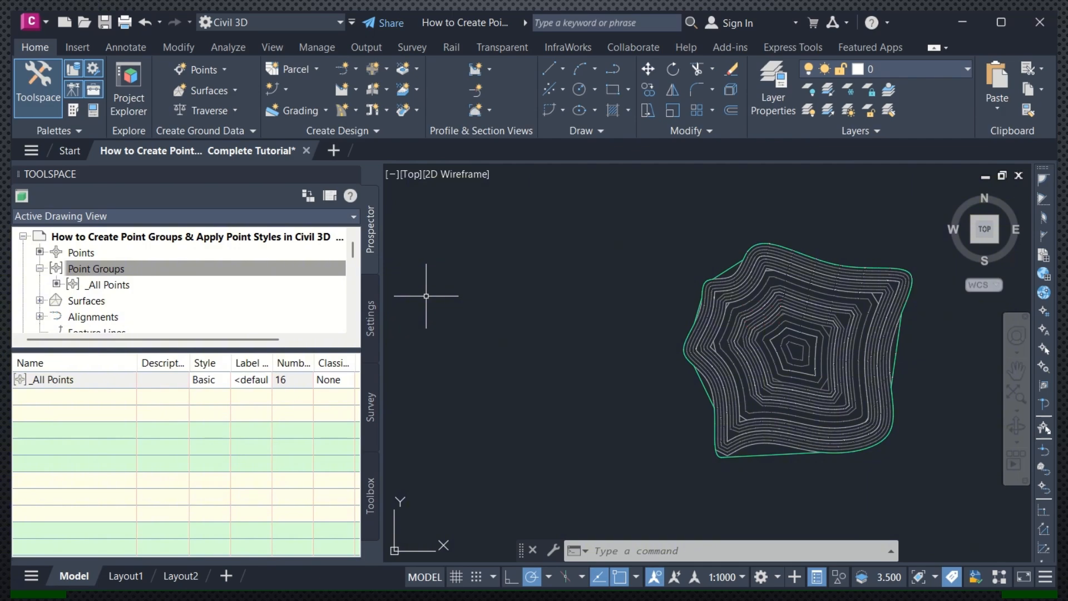
scroll(214, 319, down, 1)
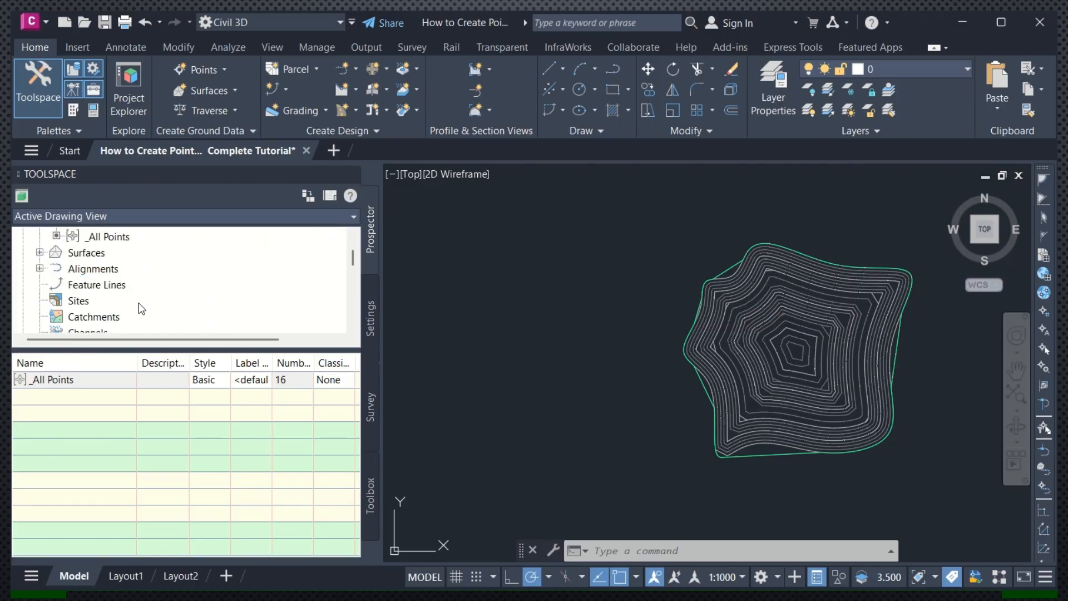
scroll(100, 281, up, 1)
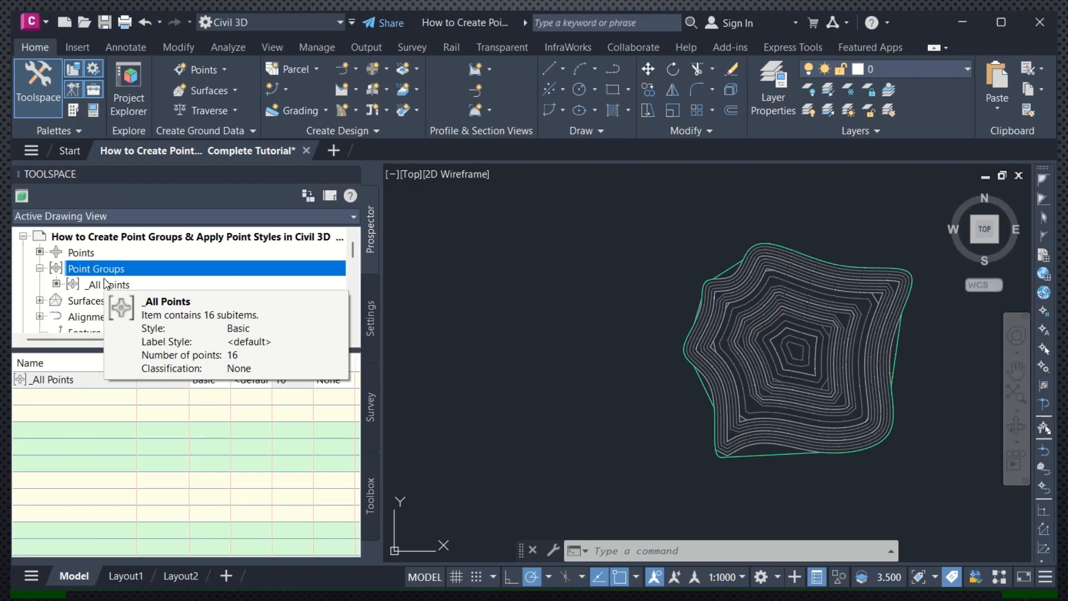
Examine the coordinates, elevations and raw descriptions of the points in the _All Points group.
click(107, 284)
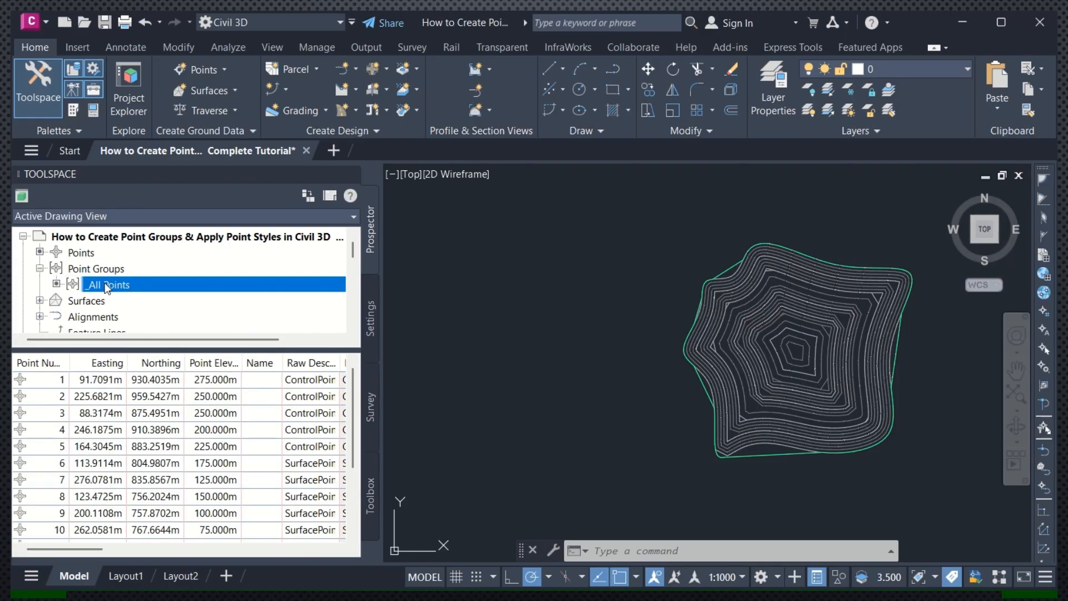
scroll(172, 416, down, 2)
scroll(198, 437, up, 2)
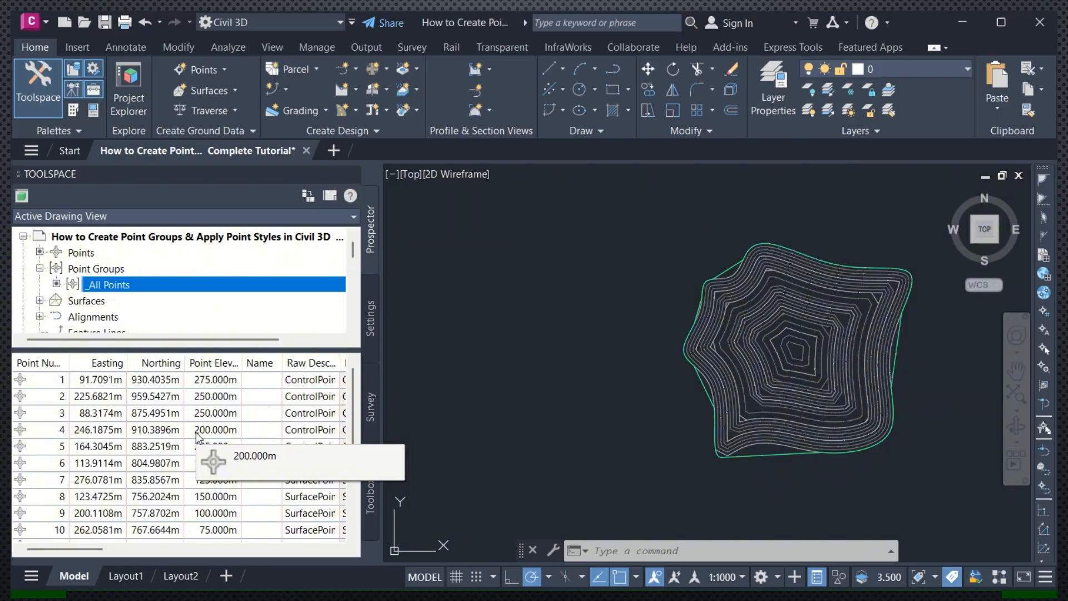
scroll(227, 430, down, 2)
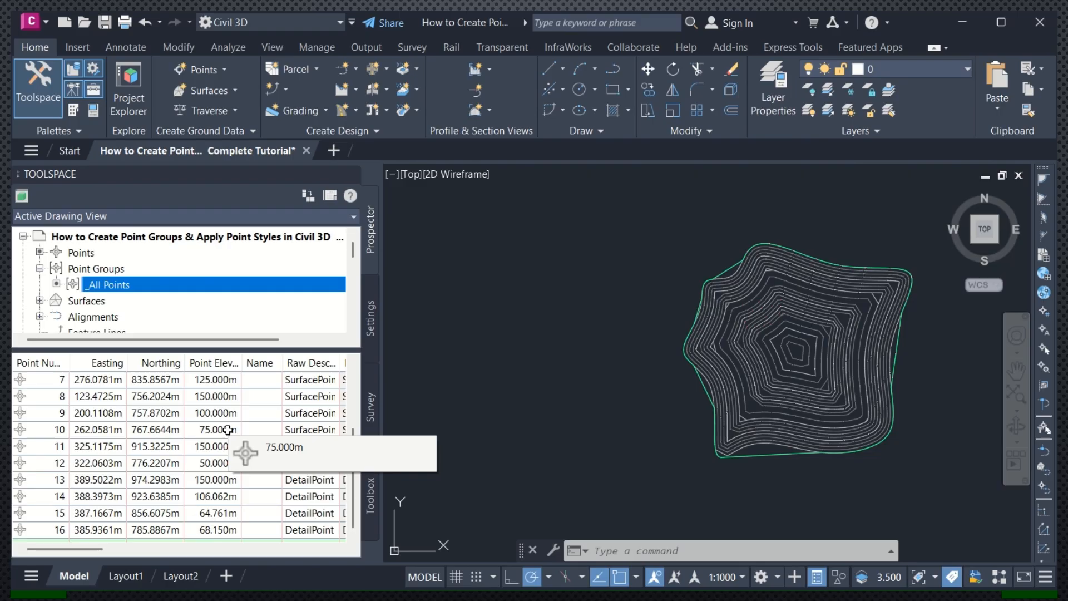
Create a new point group named "Topographic Points", leaving its description empty.
right_click(116, 267)
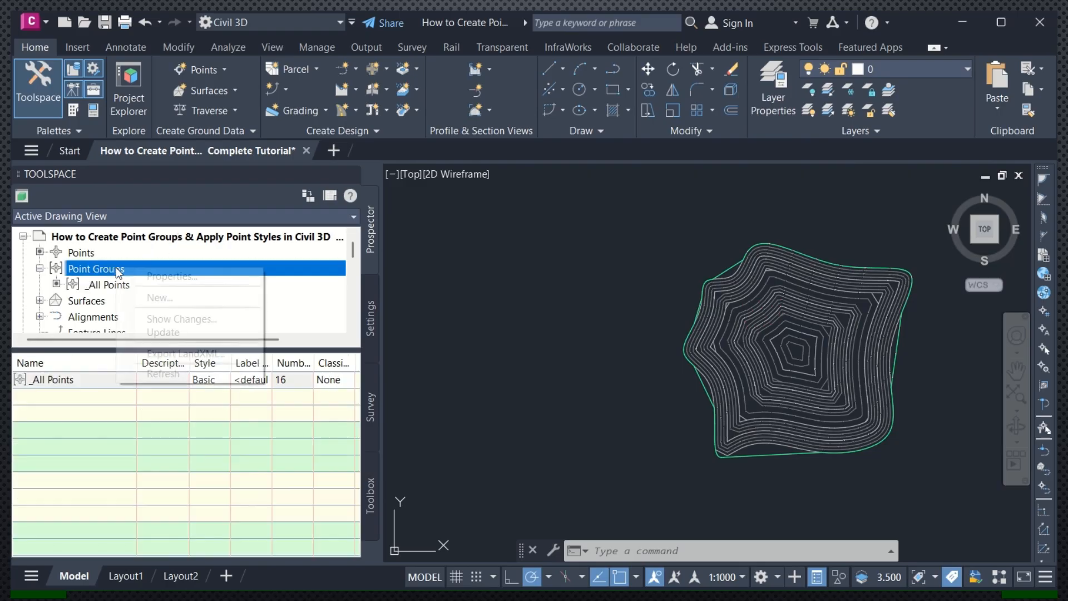
click(166, 296)
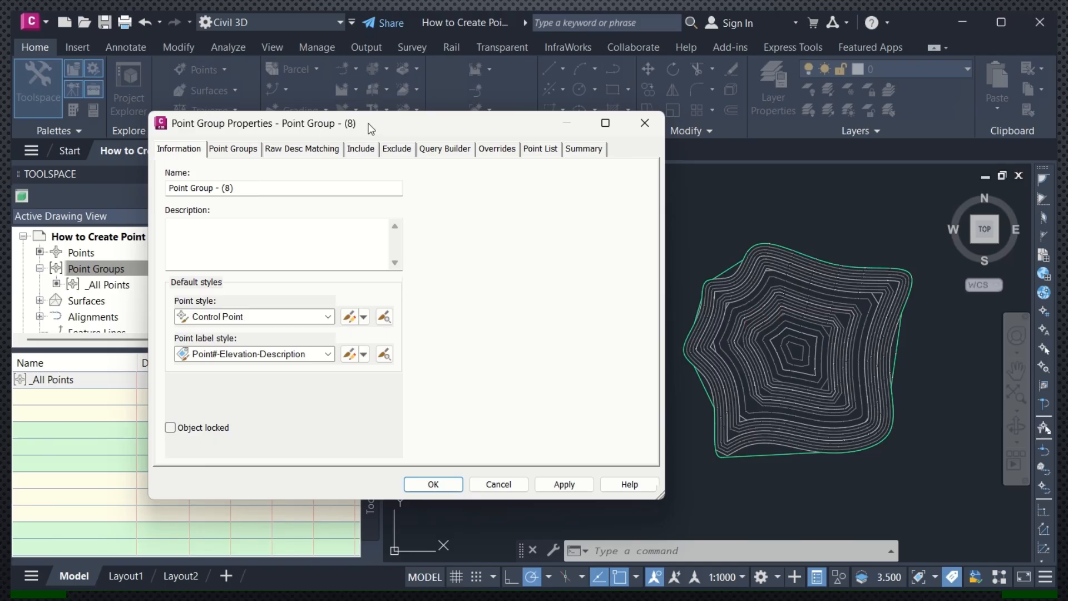
drag(368, 123, 383, 126)
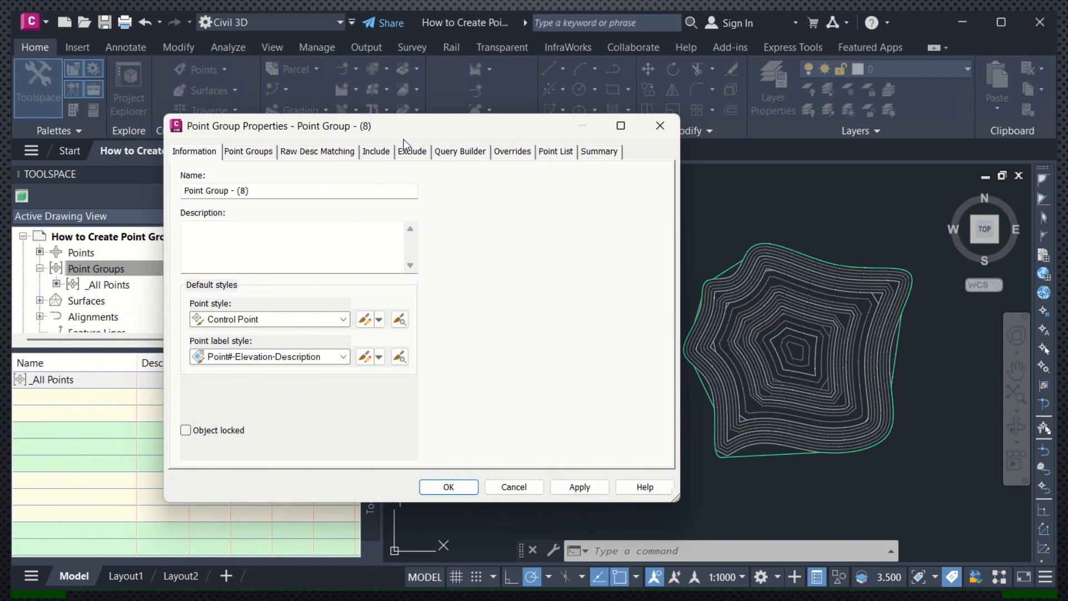
click(248, 151)
click(194, 154)
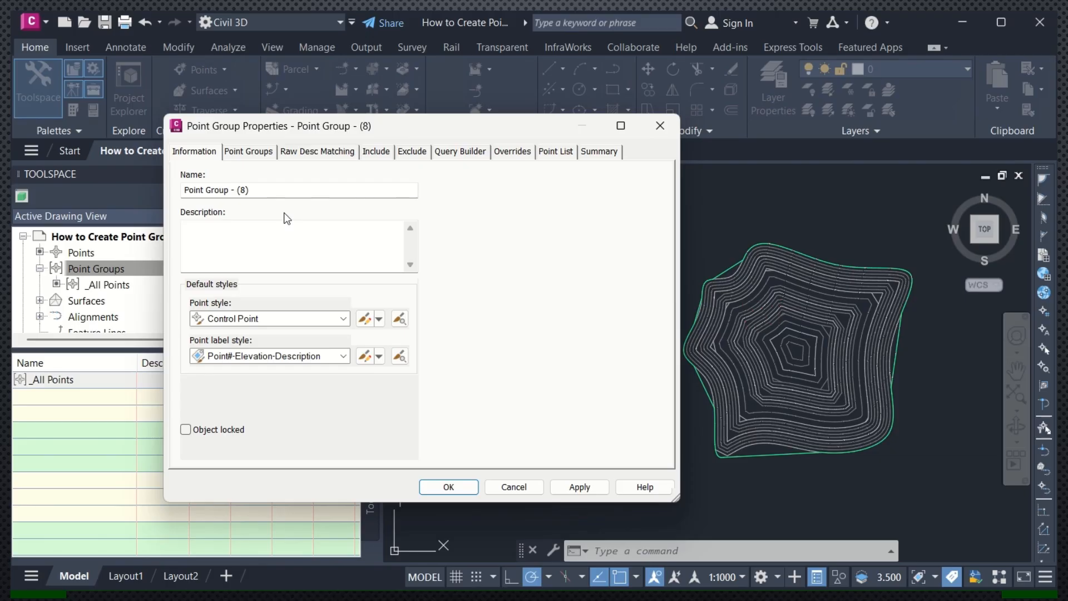
drag(257, 191, 183, 190)
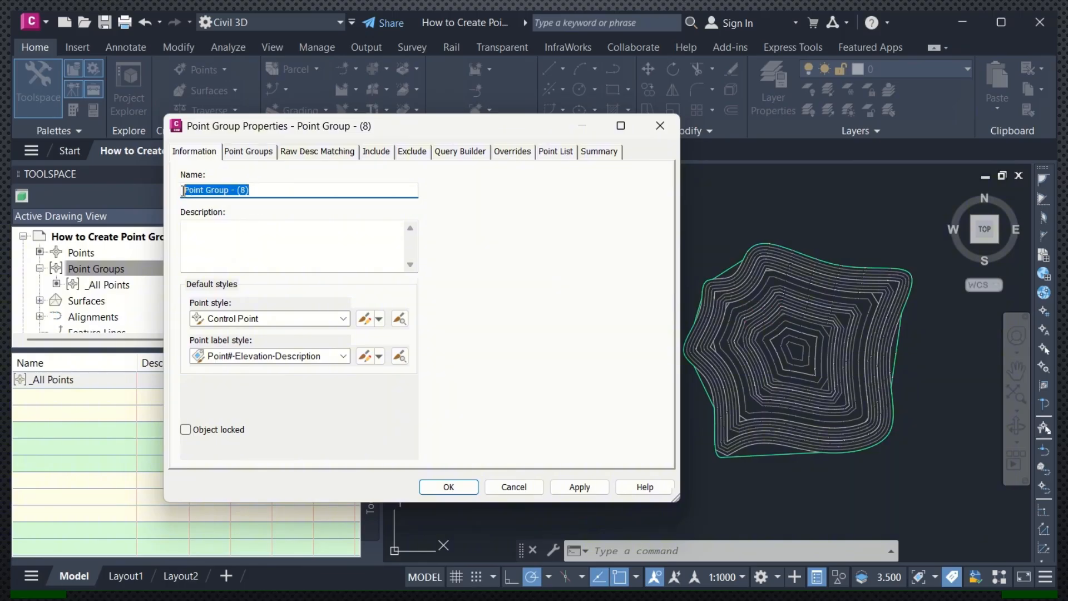
text(Topo)
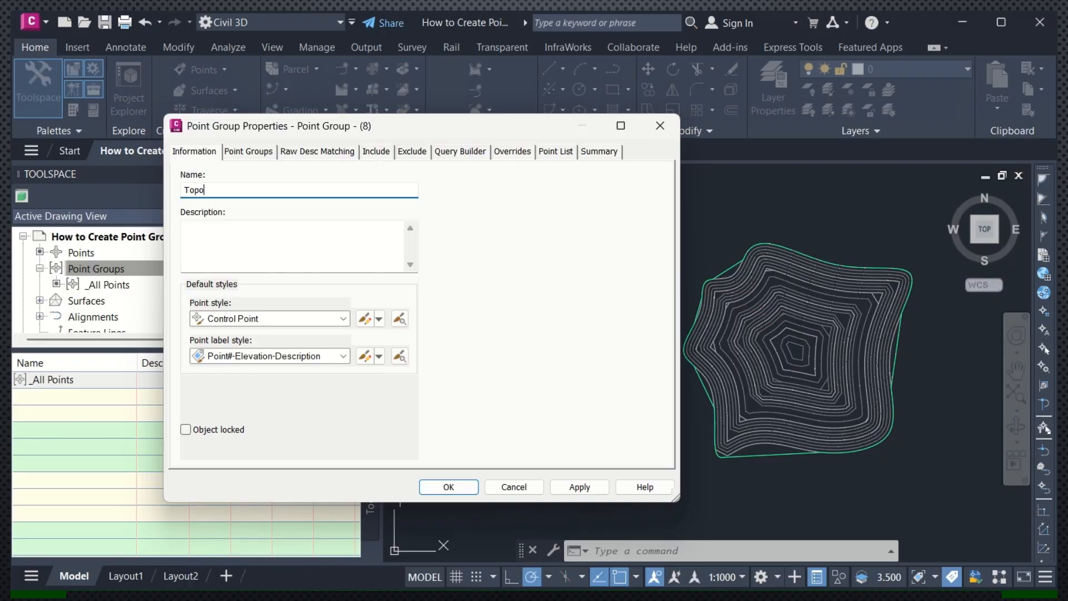
text(graphic P)
text(oints)
click(343, 237)
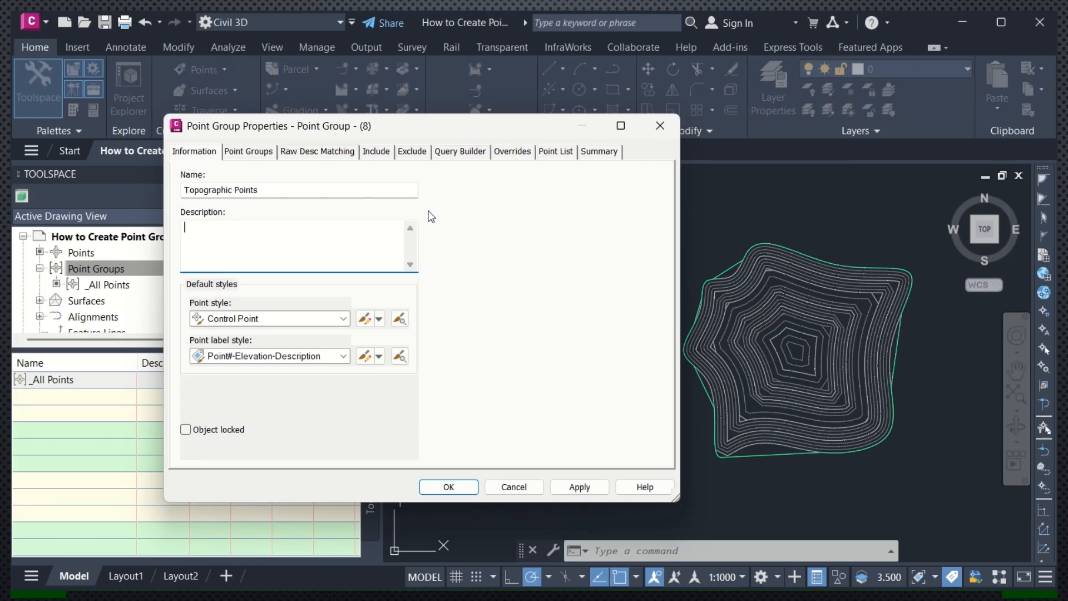
Include points in the group by matching raw descriptions ControlPoint,SufacePoint,DetailPoint.
click(379, 155)
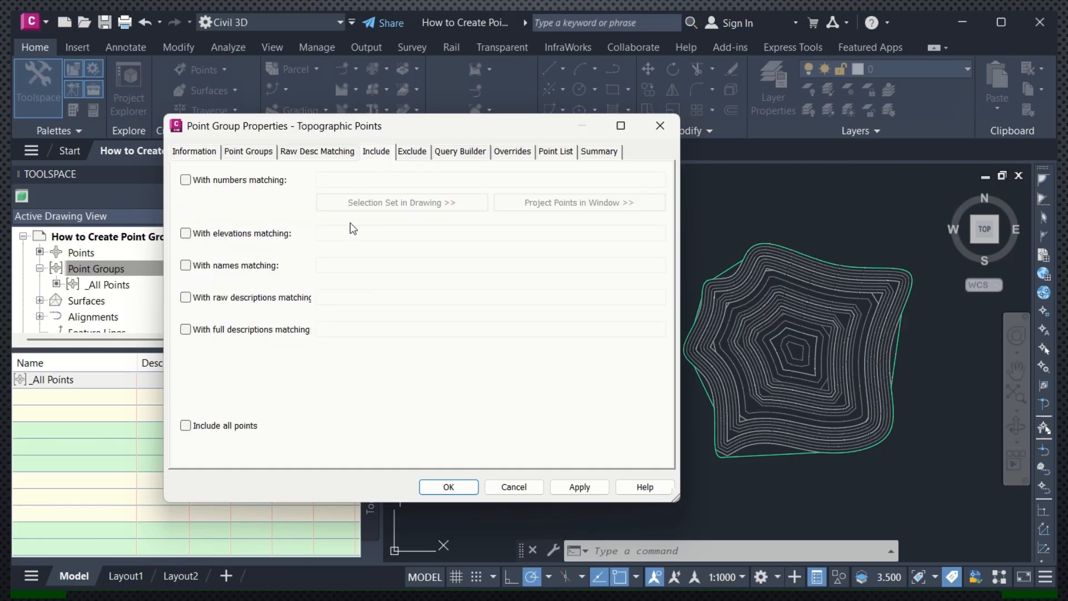
click(188, 299)
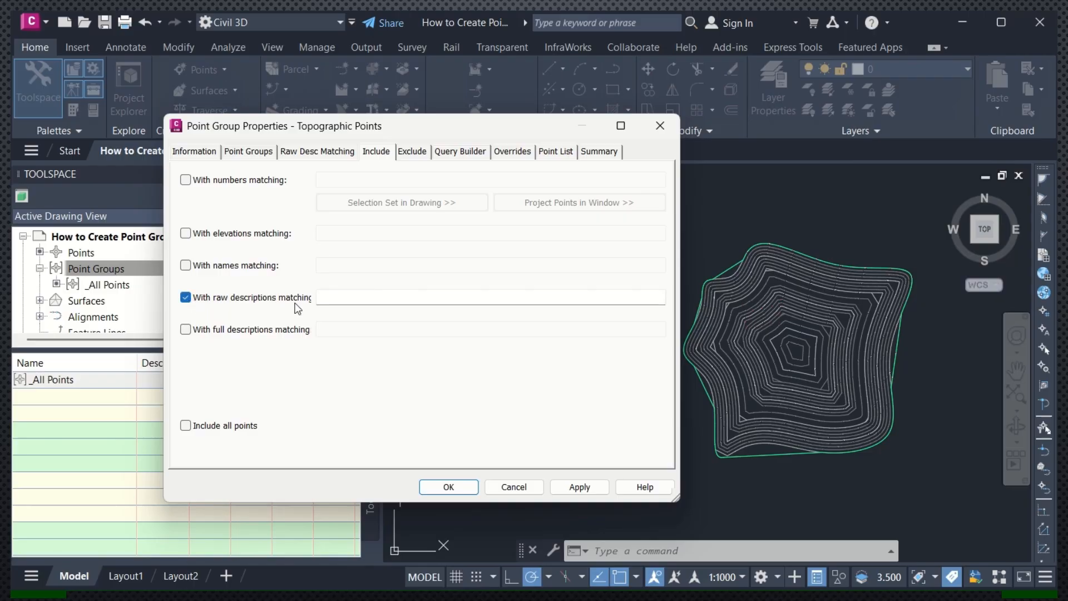
click(348, 299)
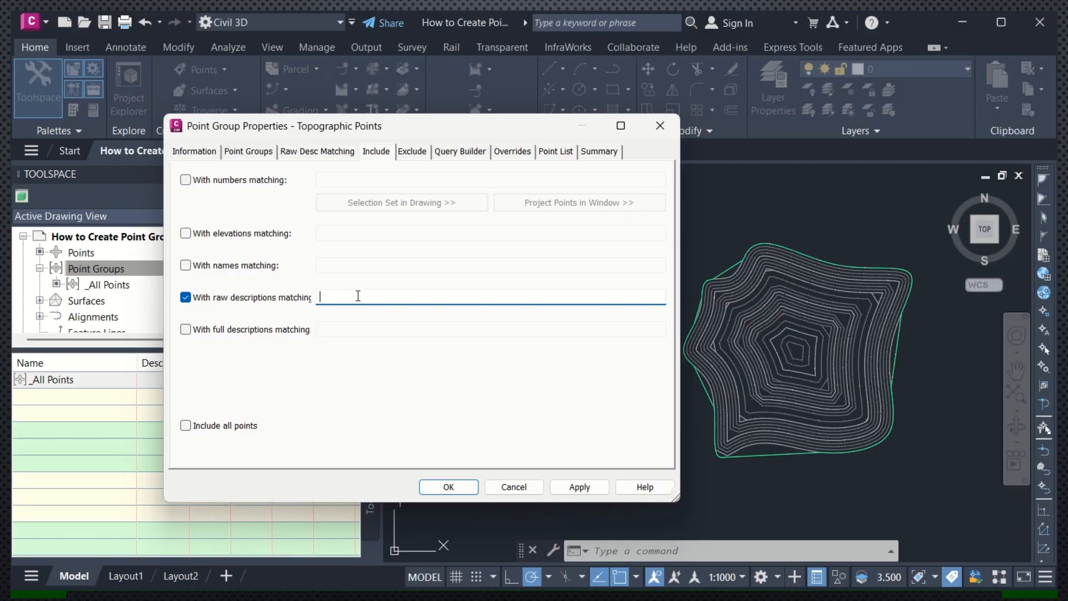
text(Control)
text(Point,SufacePoint,Detai)
text(lPoint)
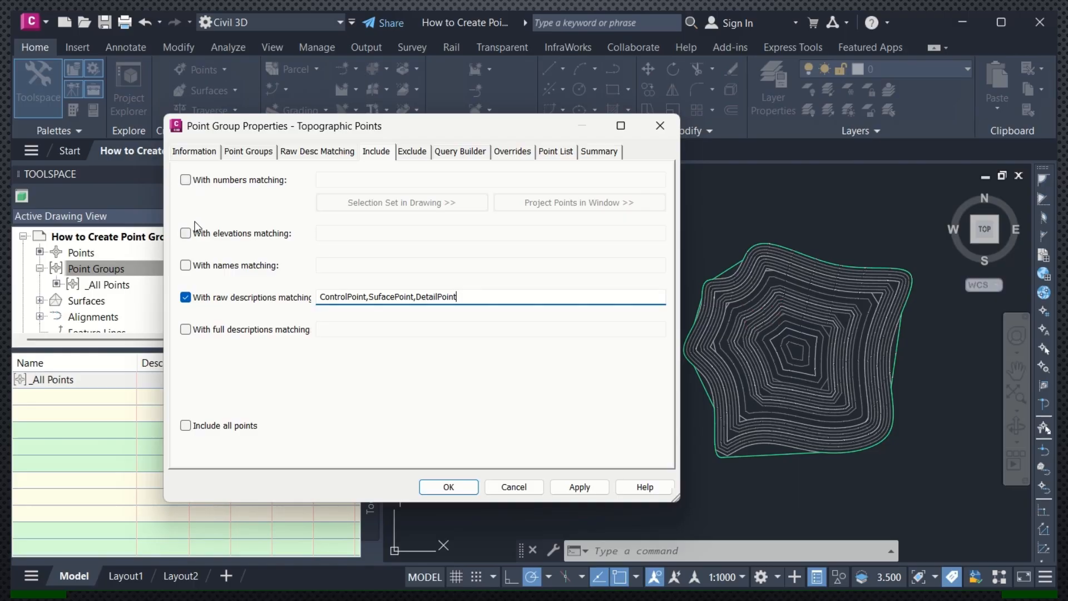
Add include criteria for point numbers 1-16 and elevations 50-275 to the Topographic Points group.
click(187, 183)
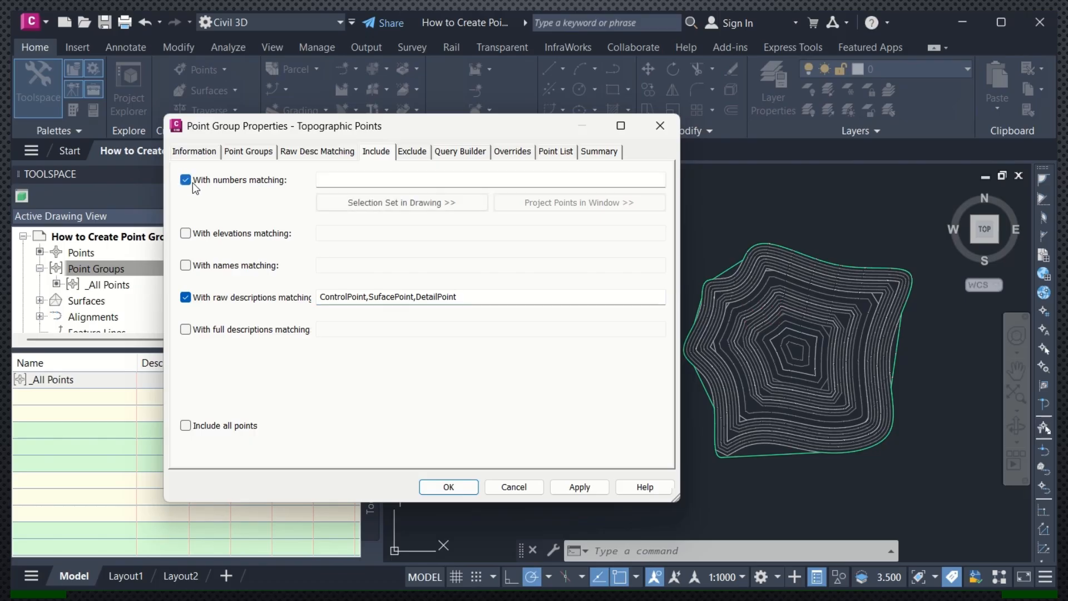
click(342, 186)
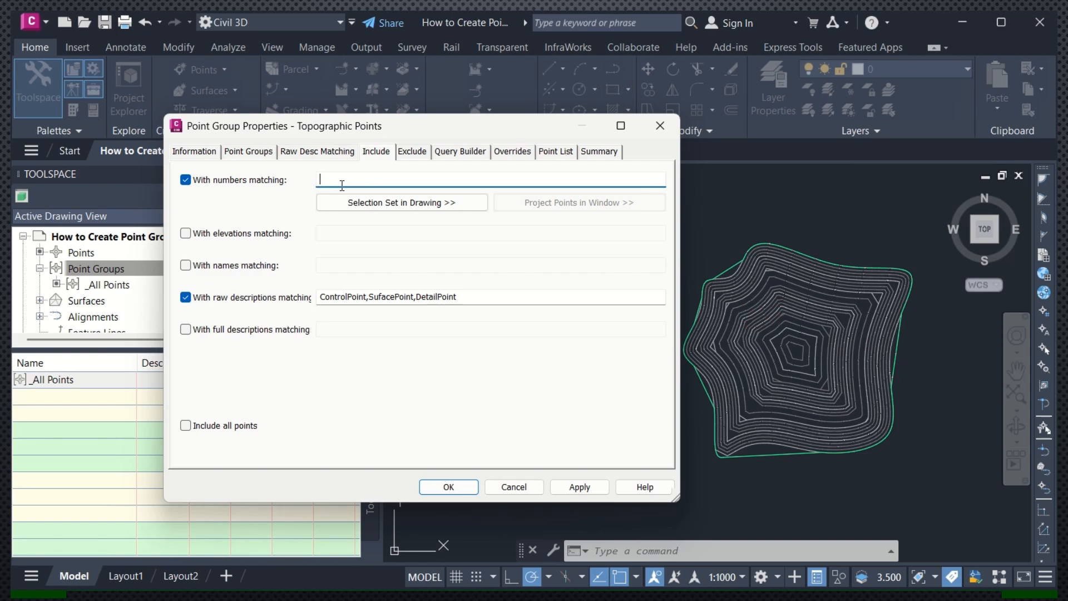
text(1-16)
click(187, 234)
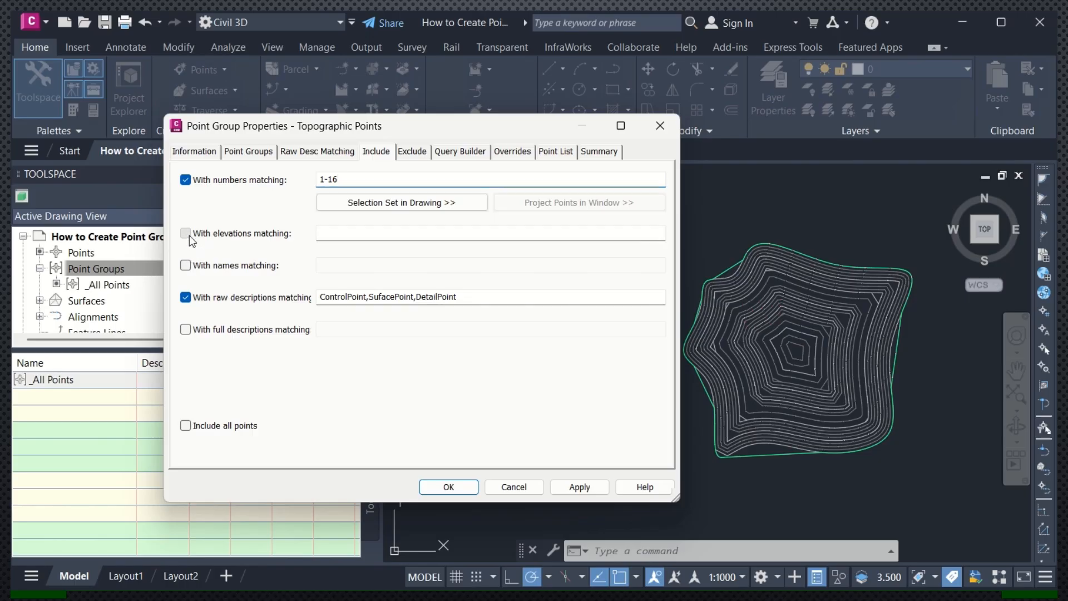
click(338, 235)
text(50-)
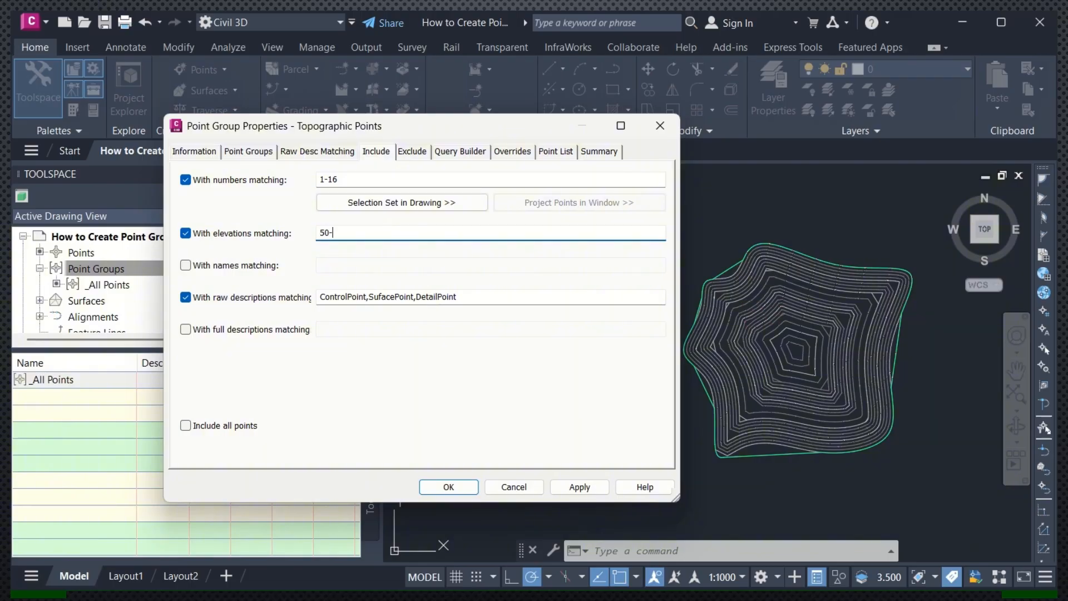
text(275)
Enable only the Point Label Style override for the group, apply the settings and finish creating the group.
click(520, 160)
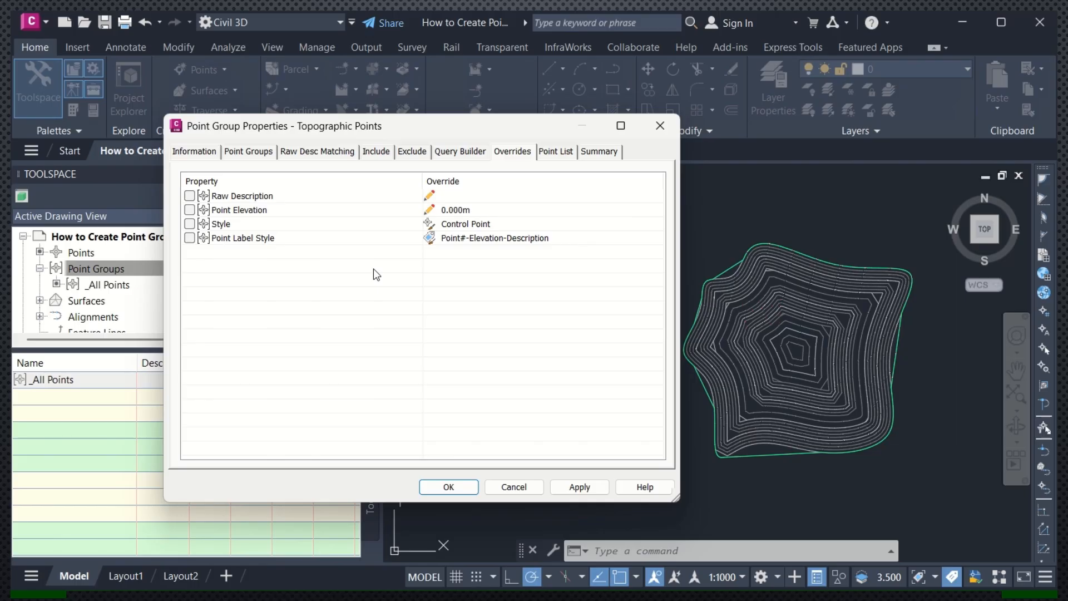
click(198, 214)
click(190, 210)
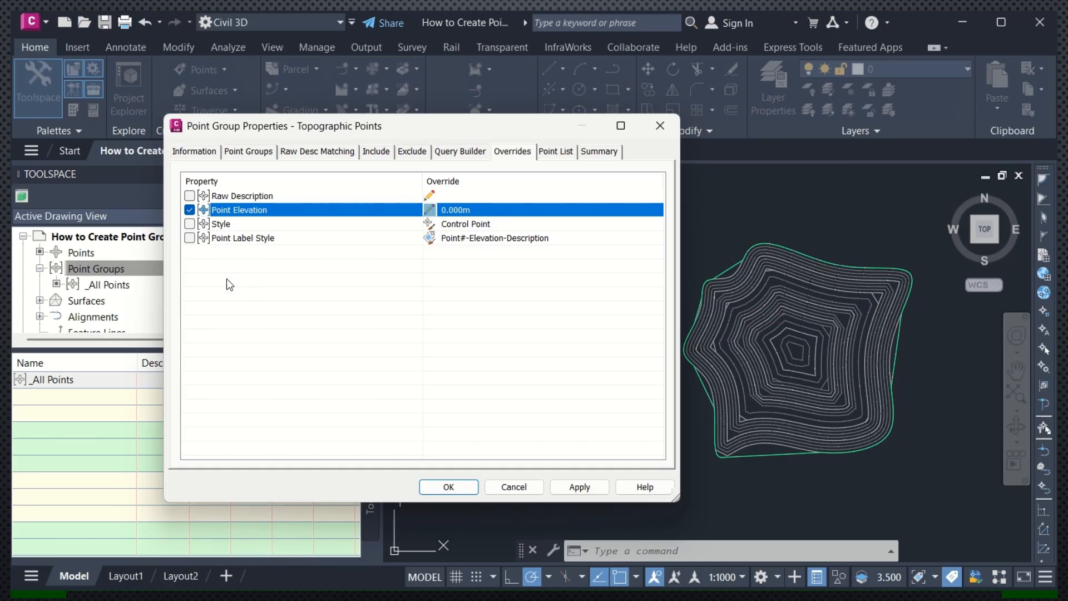
click(191, 238)
click(190, 210)
click(566, 489)
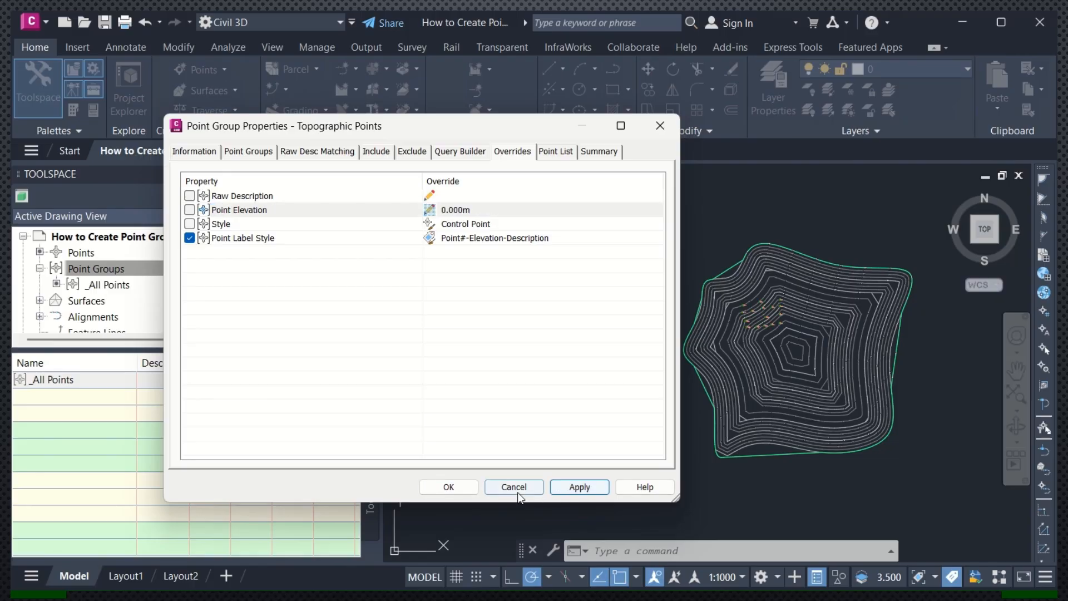
click(448, 487)
Examine the labelled points among the surface contours and the point list of the Topographic Points group.
scroll(805, 301, up, 4)
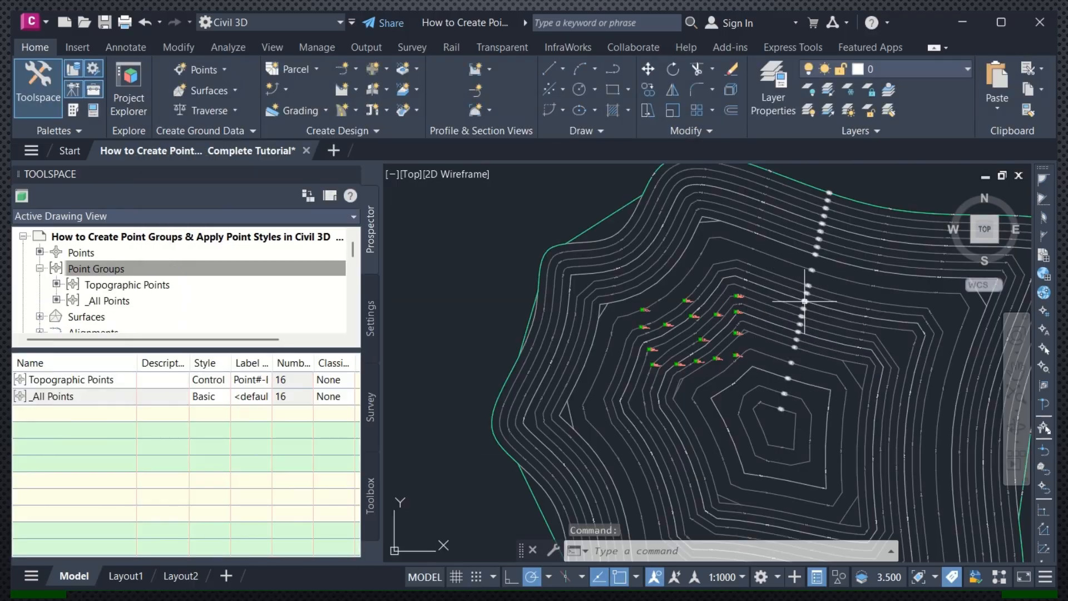
scroll(805, 301, up, 2)
scroll(696, 353, up, 2)
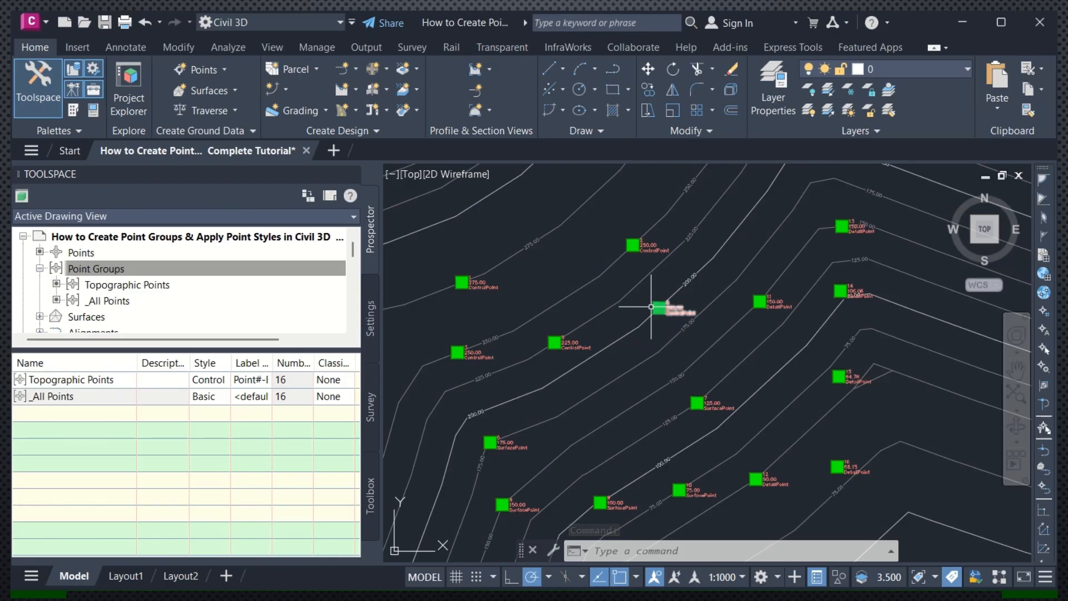
scroll(626, 293, down, 2)
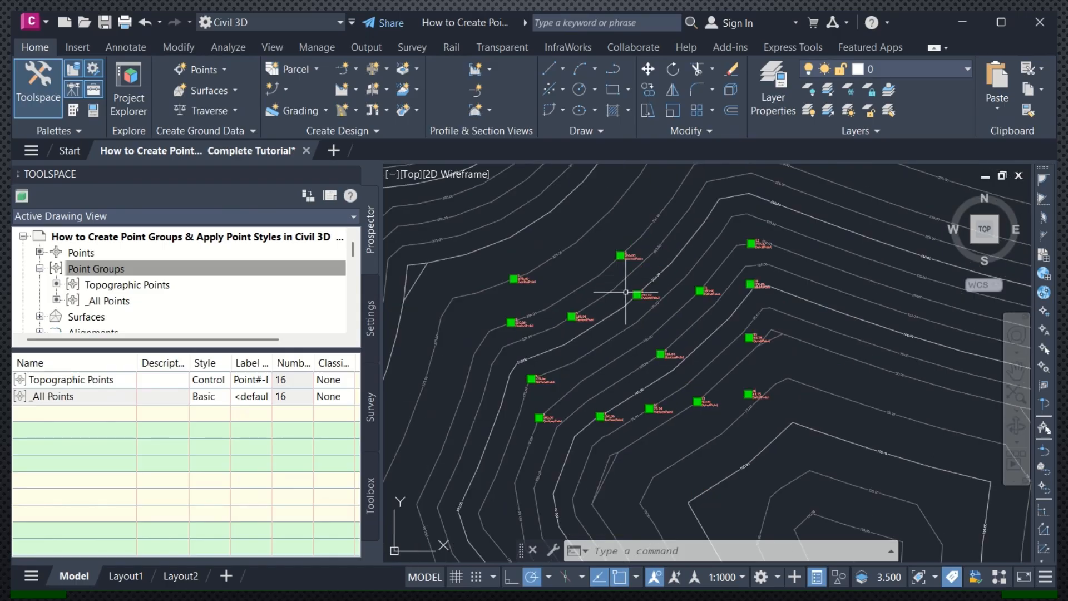
scroll(626, 292, up, 4)
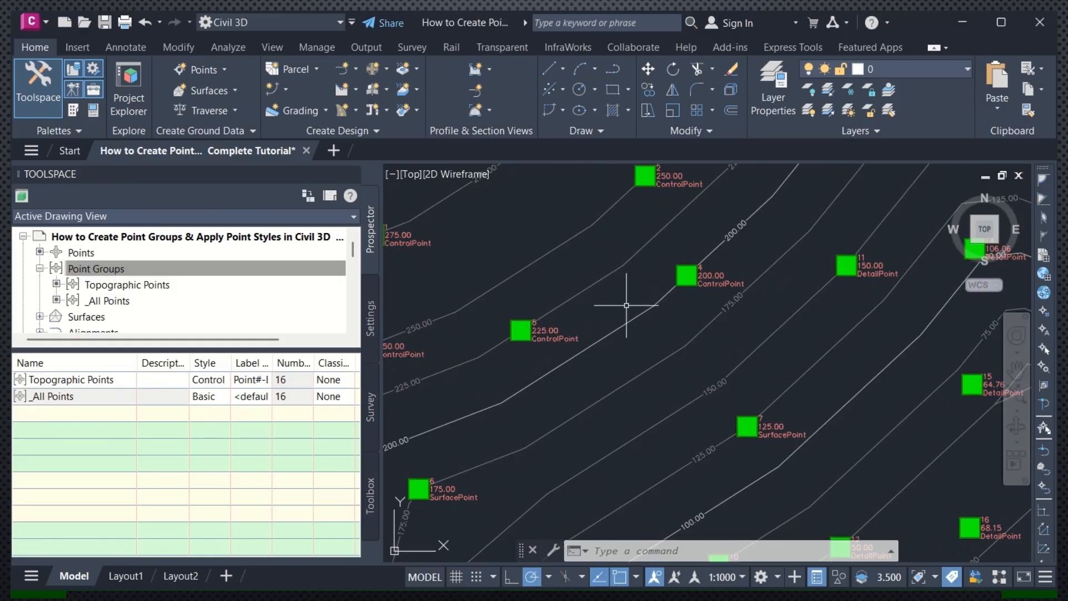
mouse_move(627, 305)
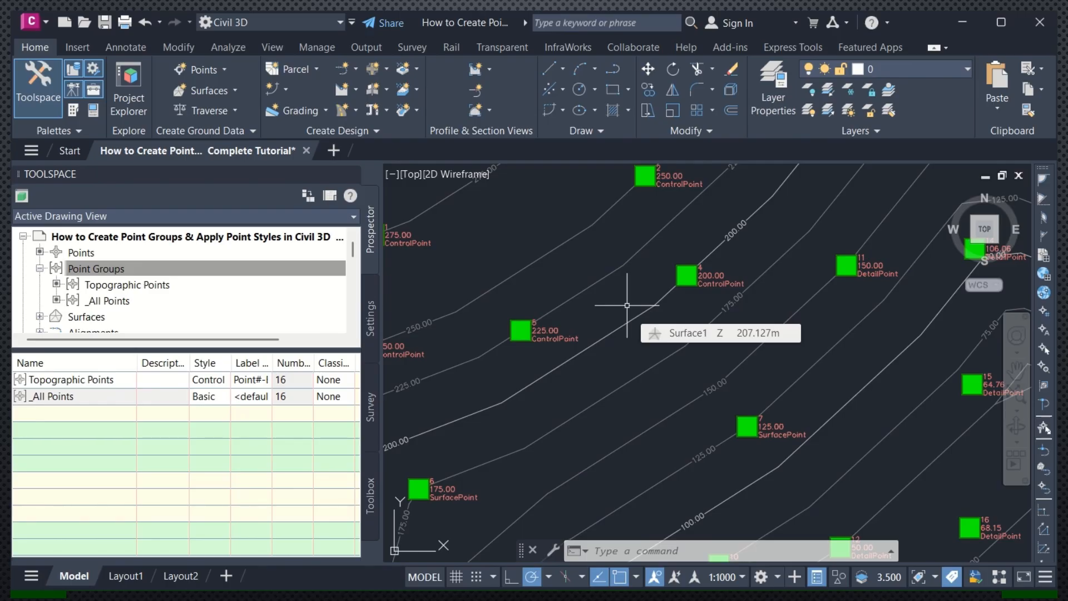
click(210, 274)
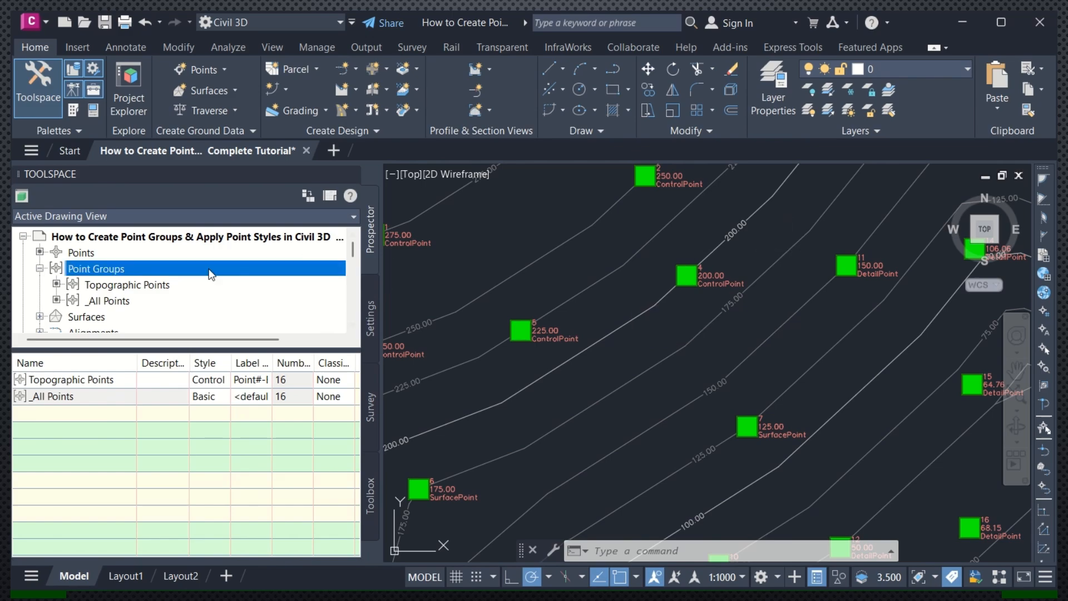
click(167, 285)
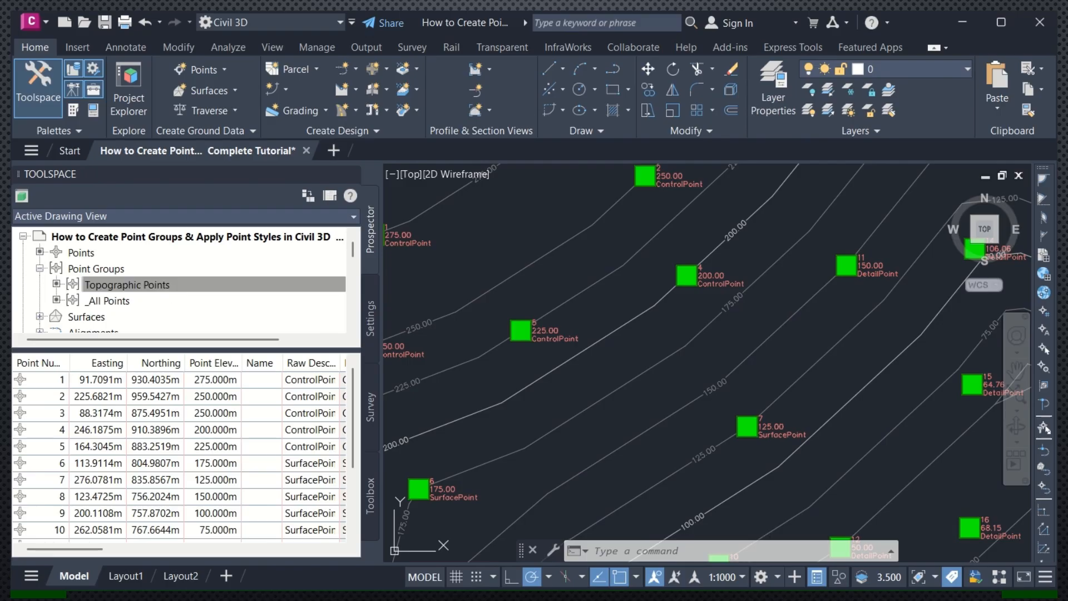
Review the Topographic Points group's properties, including its include criteria, exclude settings, query and default styles, and close them unchanged.
right_click(221, 282)
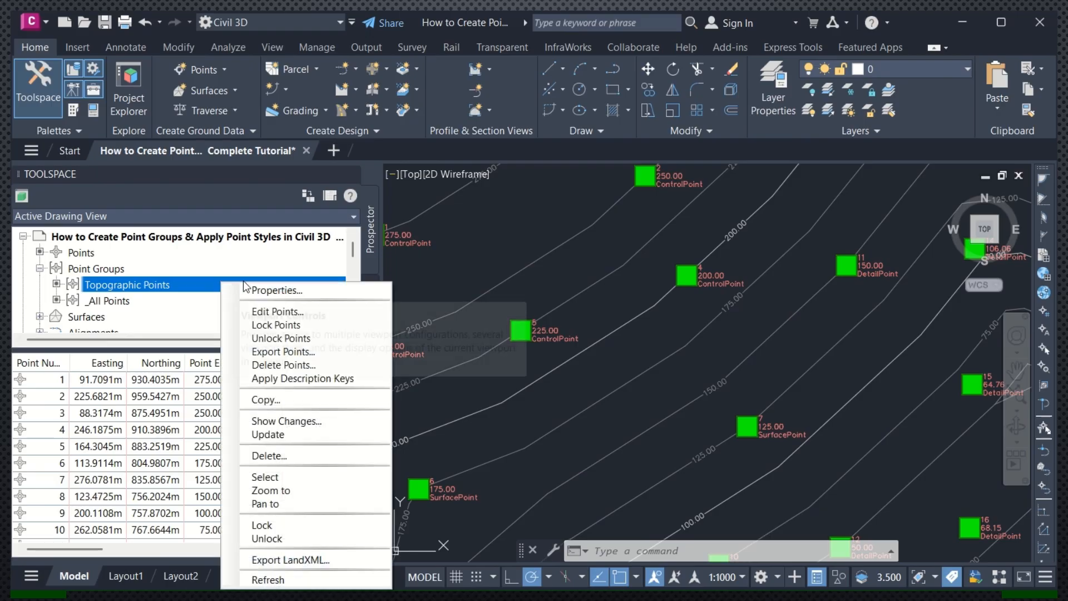
click(280, 292)
click(237, 156)
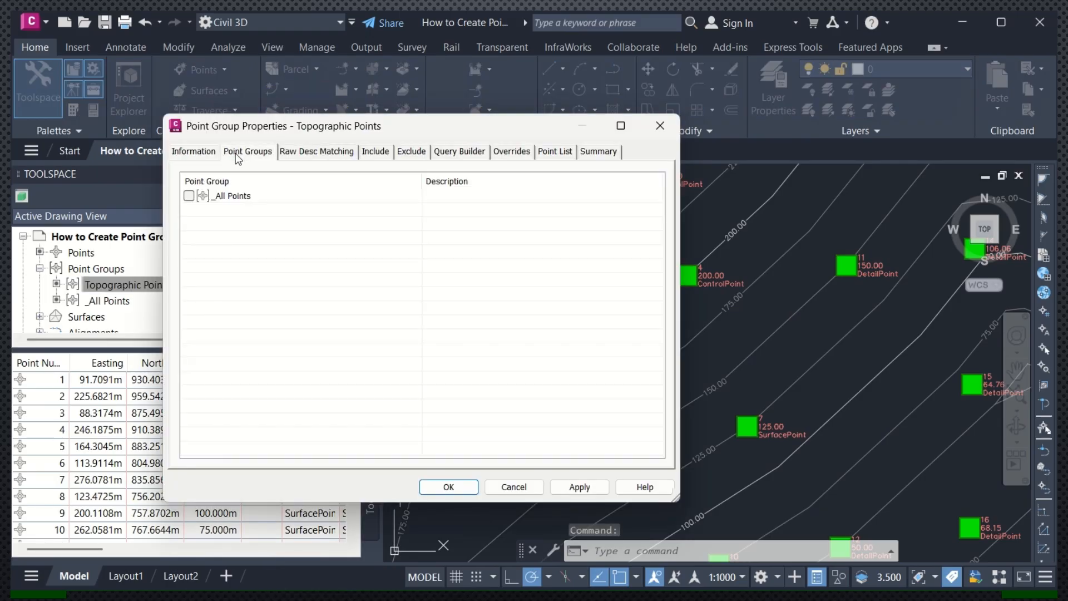
click(309, 155)
click(369, 153)
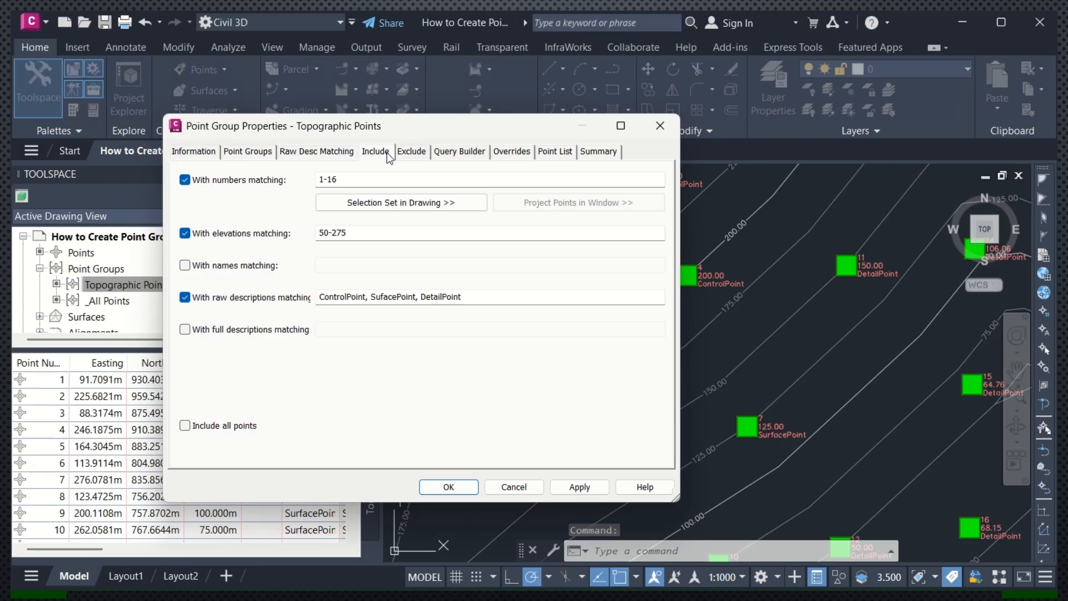
click(419, 155)
click(456, 153)
click(192, 156)
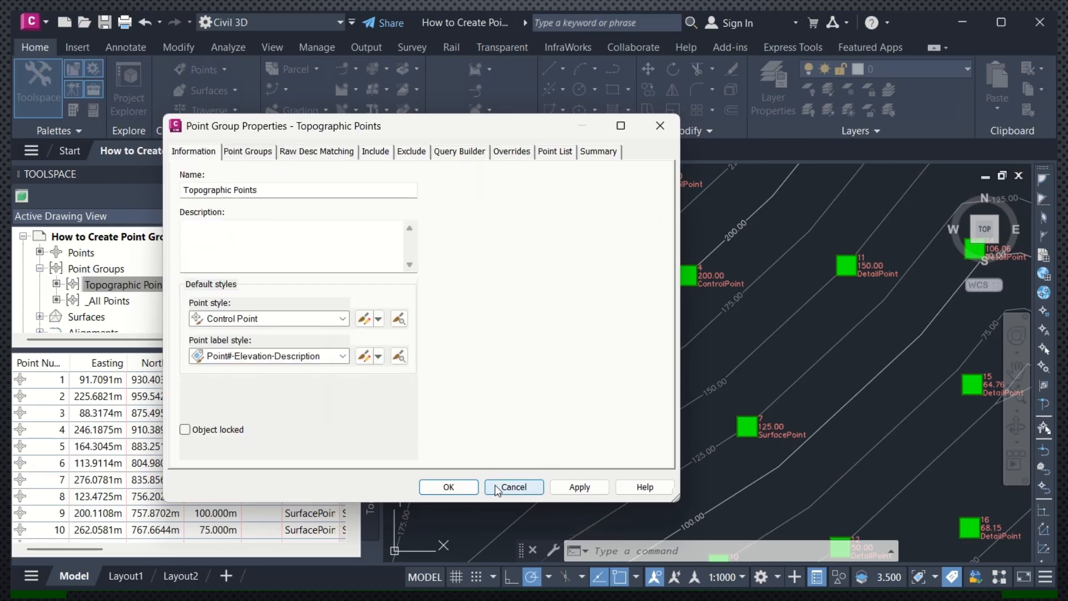
click(660, 128)
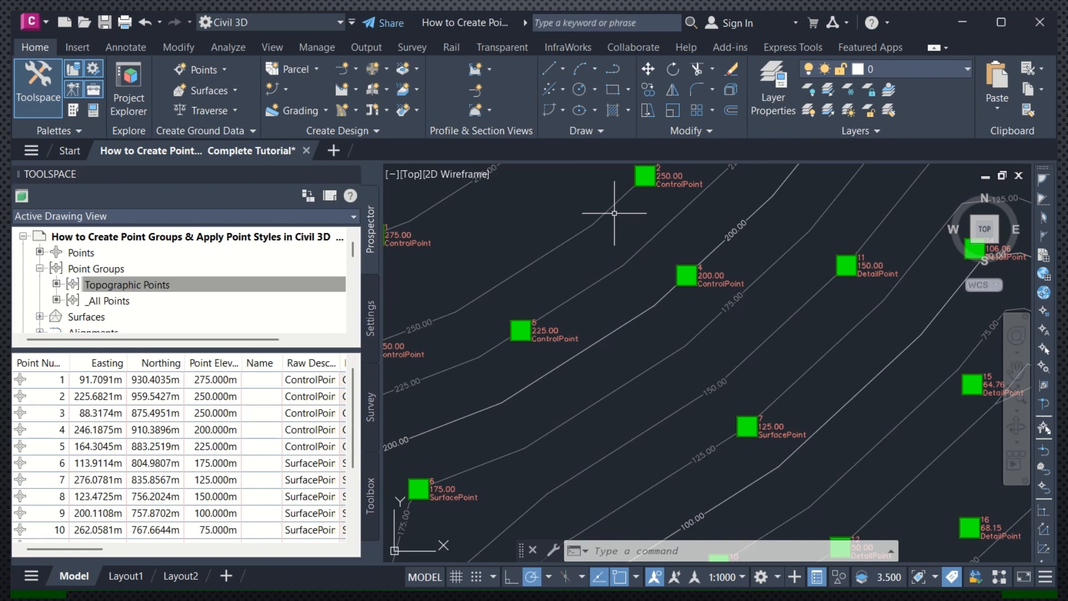
Restrict the Topographic Points group's raw description matching to ControlPoint only and apply the change.
click(125, 285)
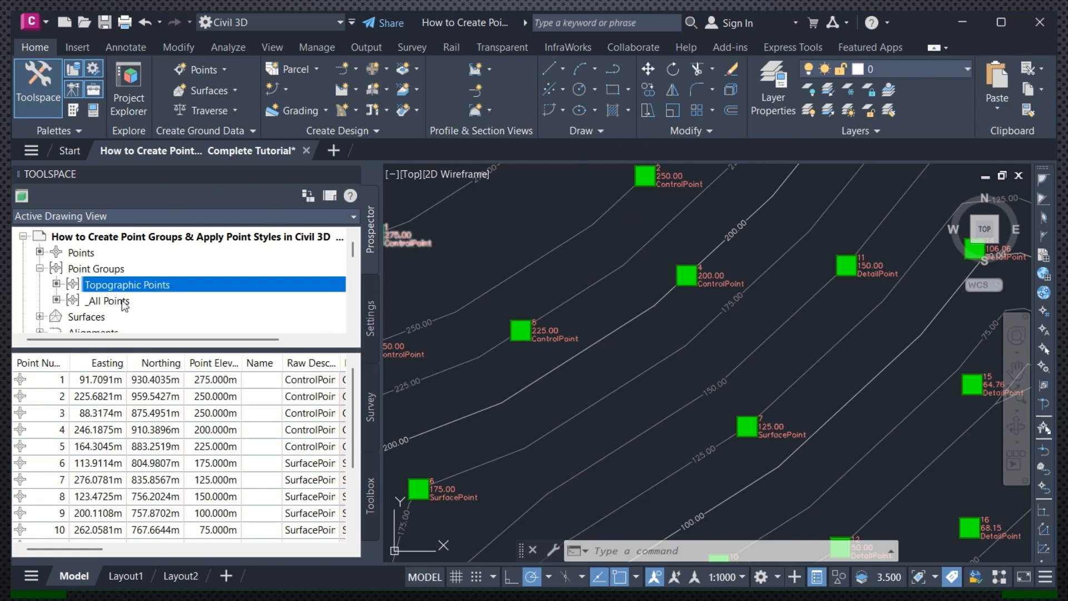
right_click(139, 287)
click(156, 296)
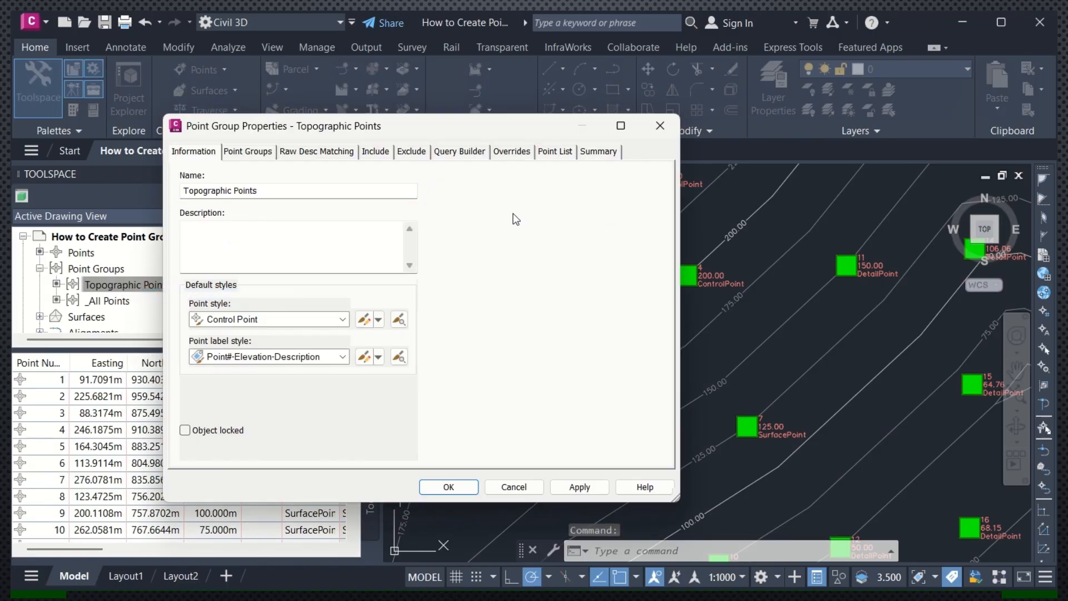
click(388, 154)
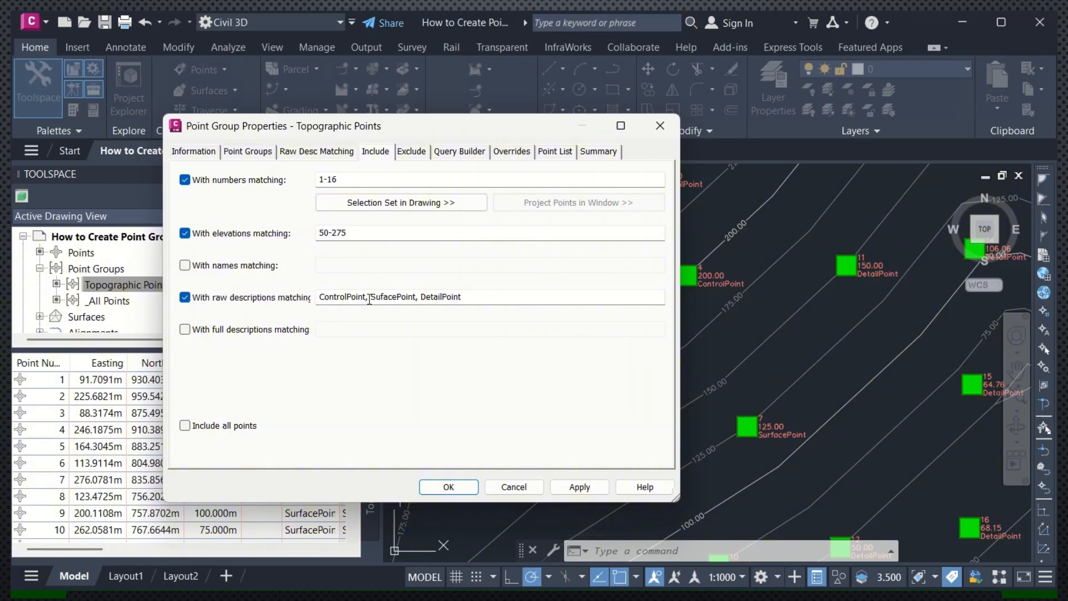
drag(369, 299, 460, 305)
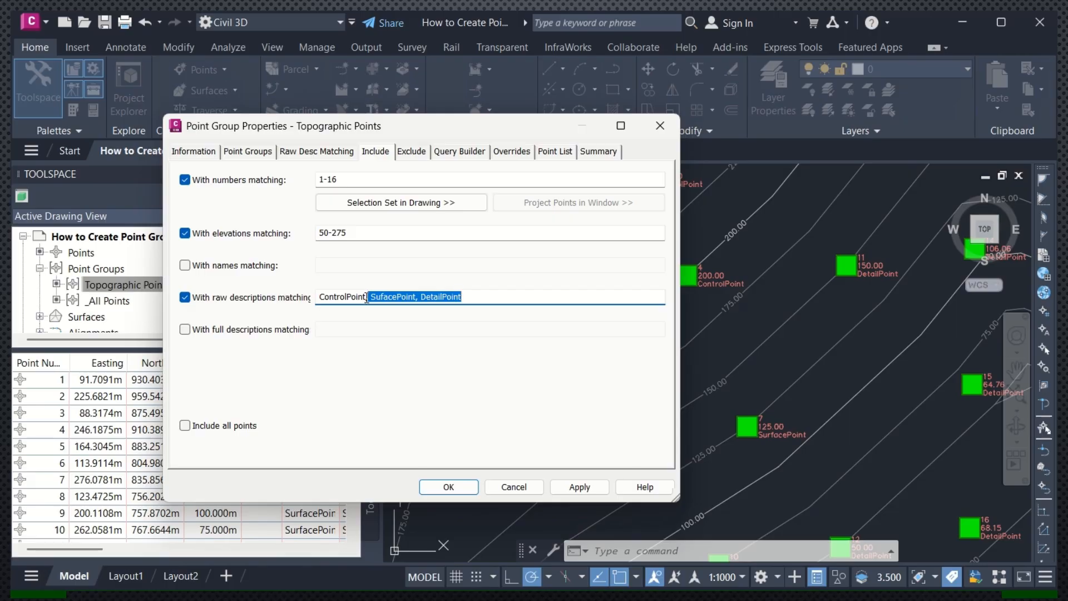
mouse_move(363, 299)
mouse_down()
mouse_move(432, 299)
mouse_move(366, 302)
mouse_up()
key(BackSpace)
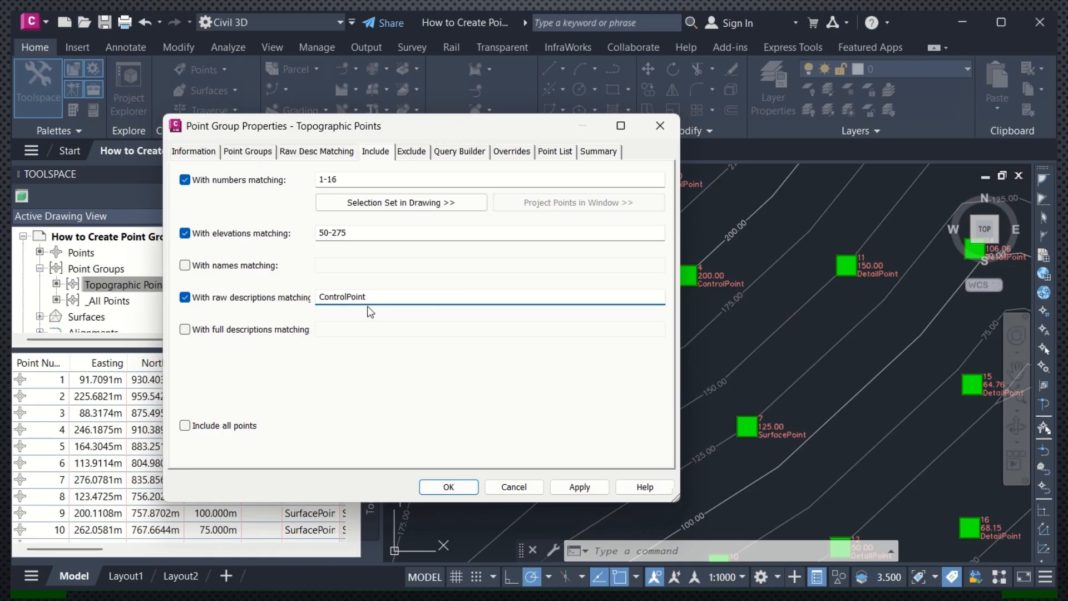
click(580, 487)
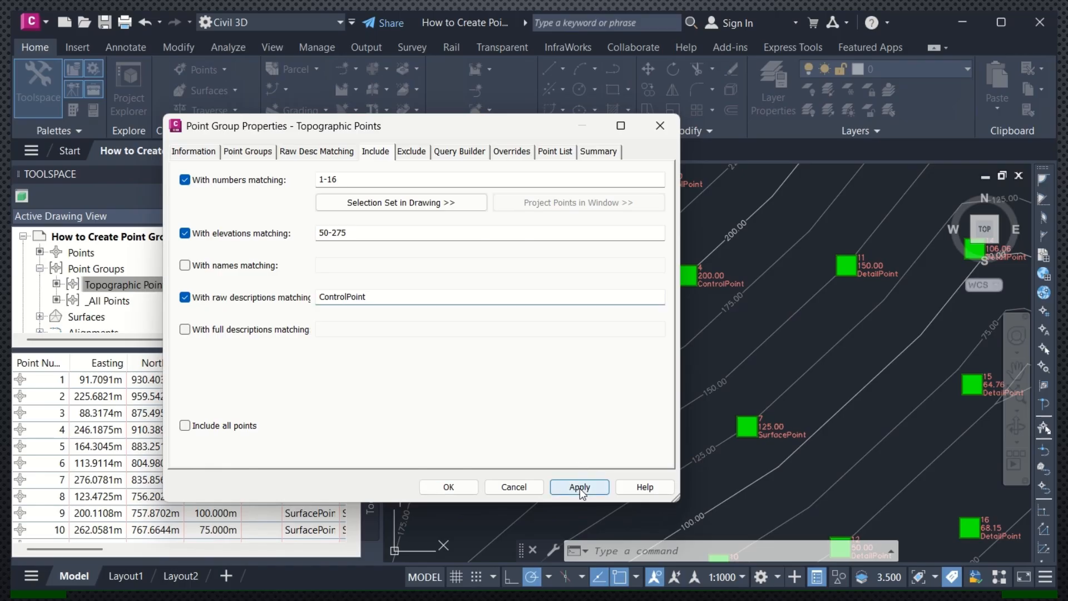
click(448, 487)
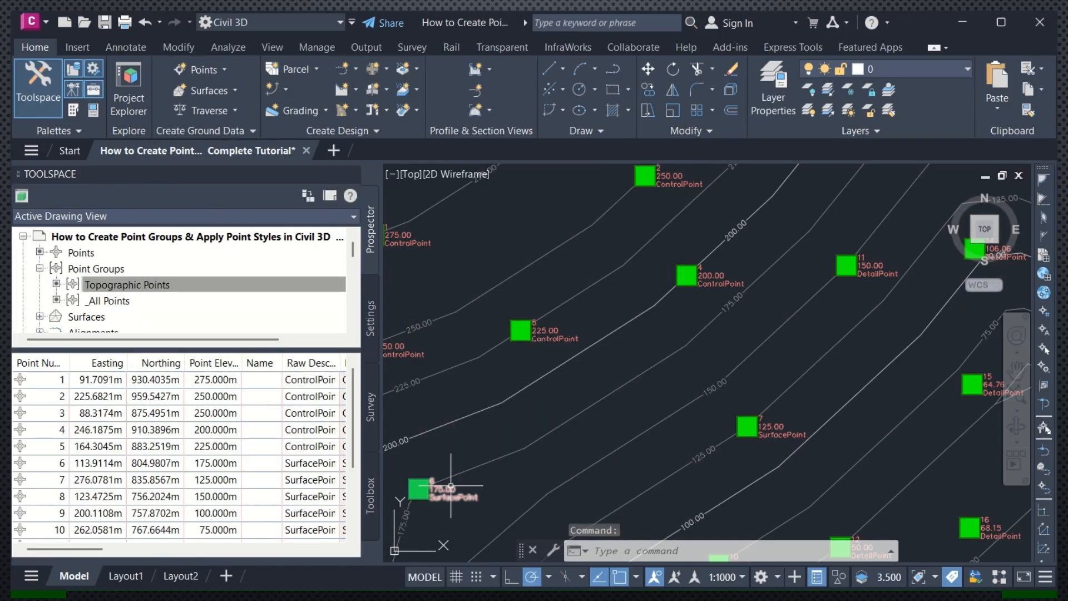
Clear and disable the point number and elevation criteria of the Topographic Points group, keeping only raw description matching.
scroll(528, 322, down, 5)
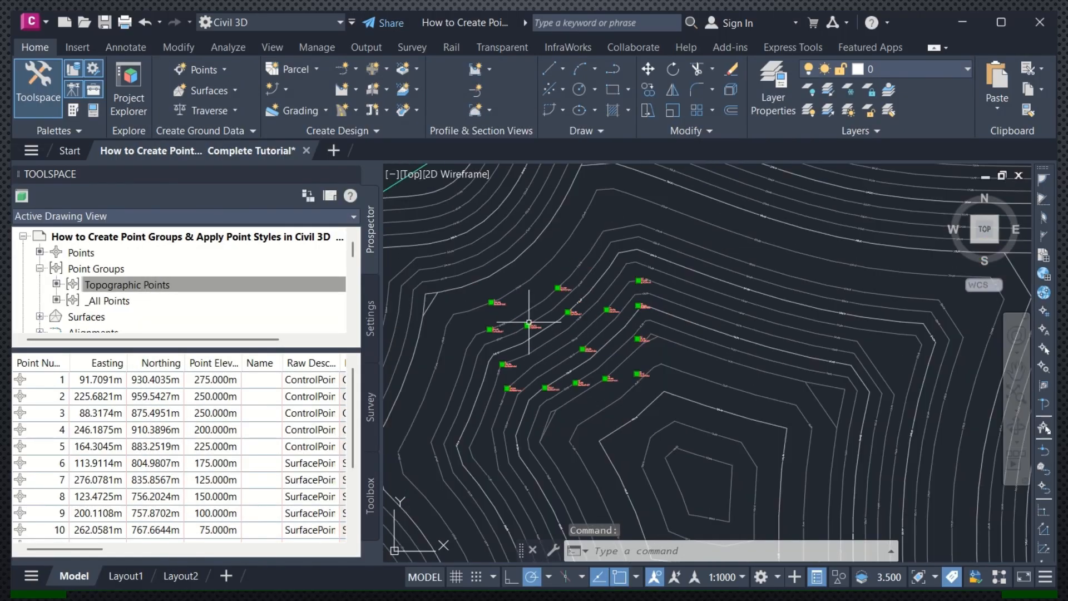
click(157, 284)
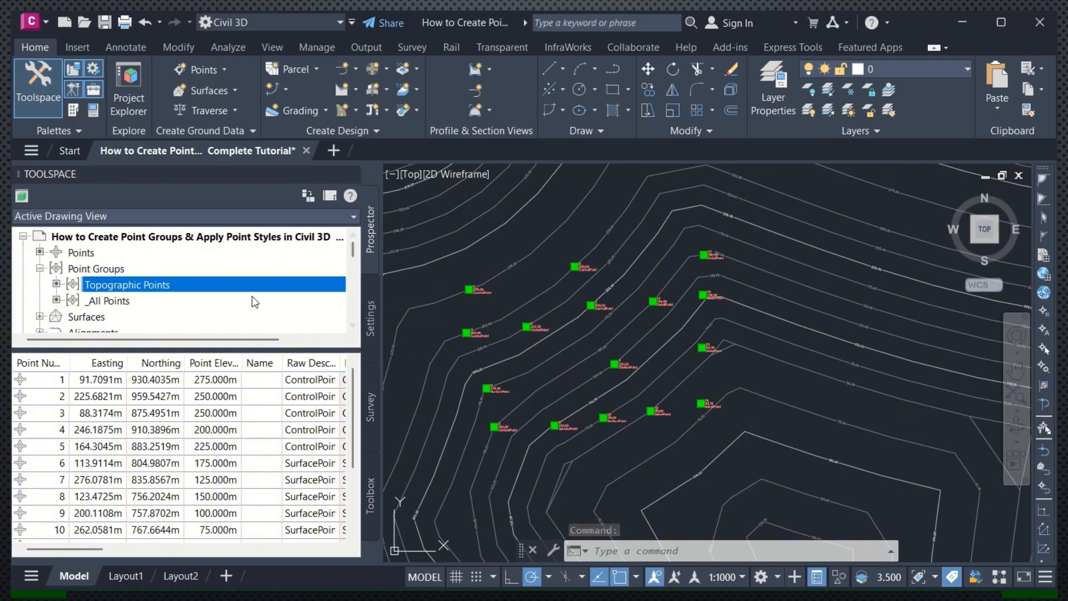
right_click(157, 282)
click(187, 290)
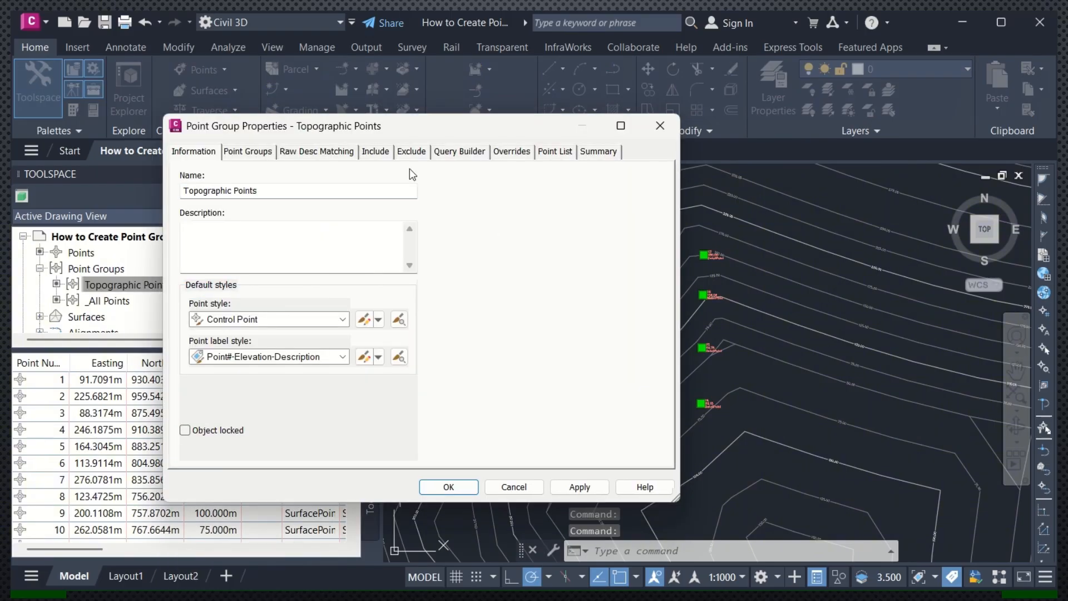
click(388, 154)
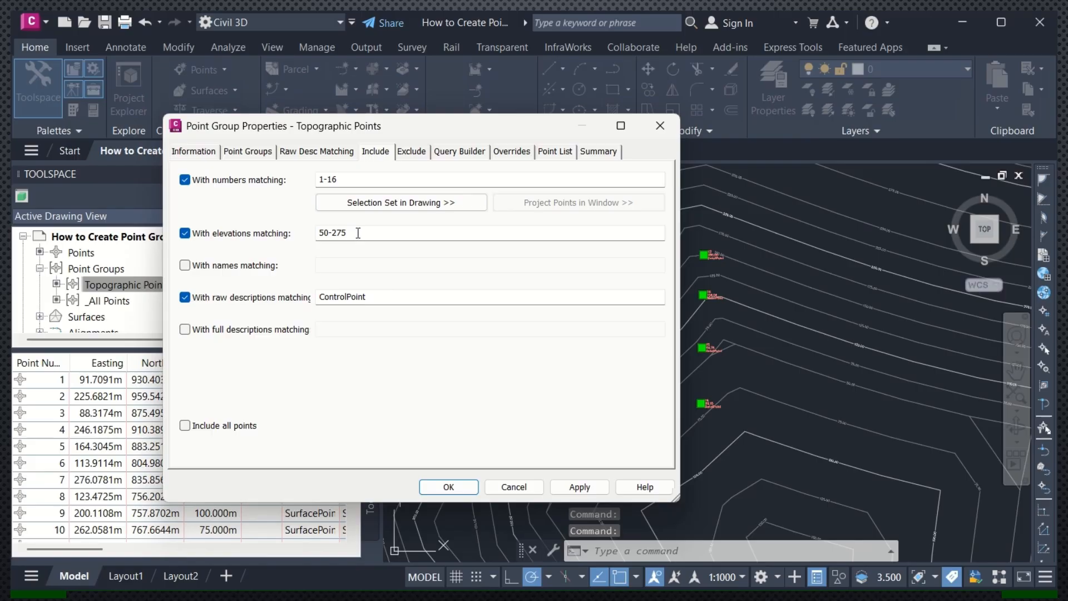
drag(348, 232, 274, 237)
key(BackSpace)
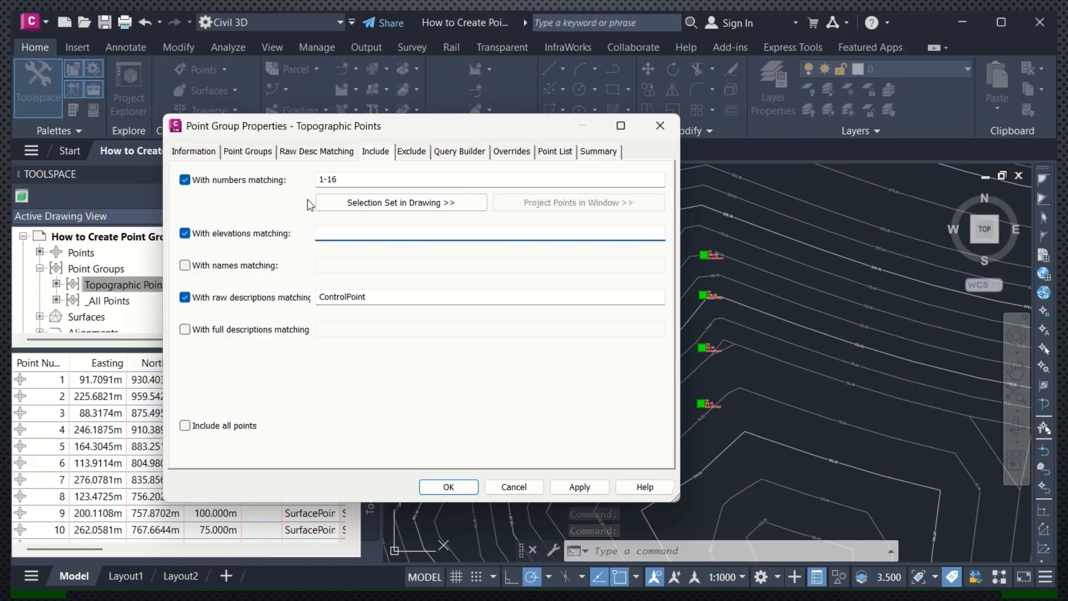
drag(339, 182, 302, 182)
key(BackSpace)
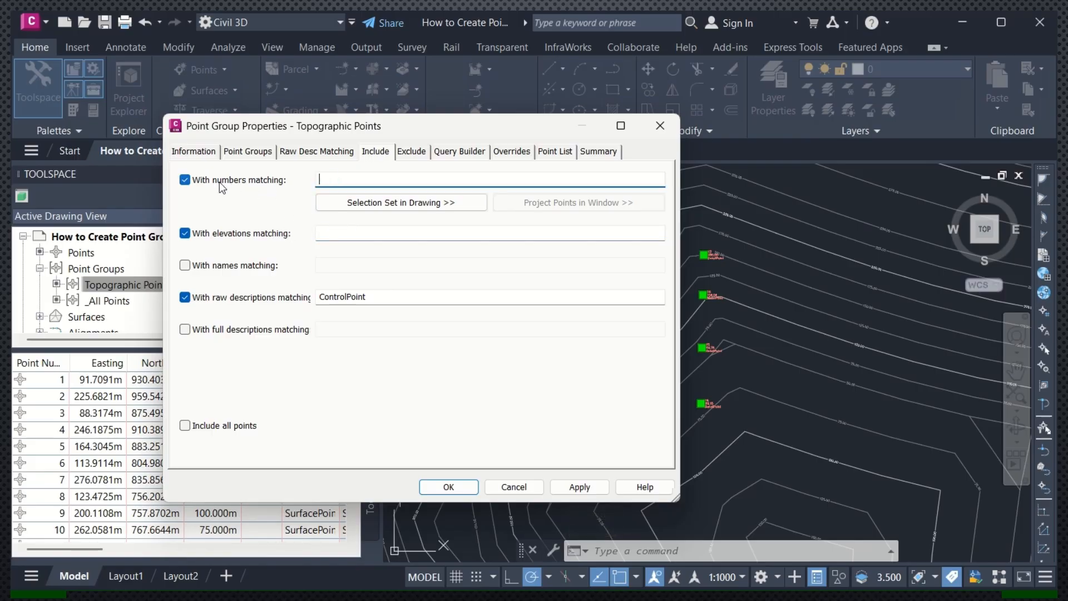
click(185, 180)
click(185, 234)
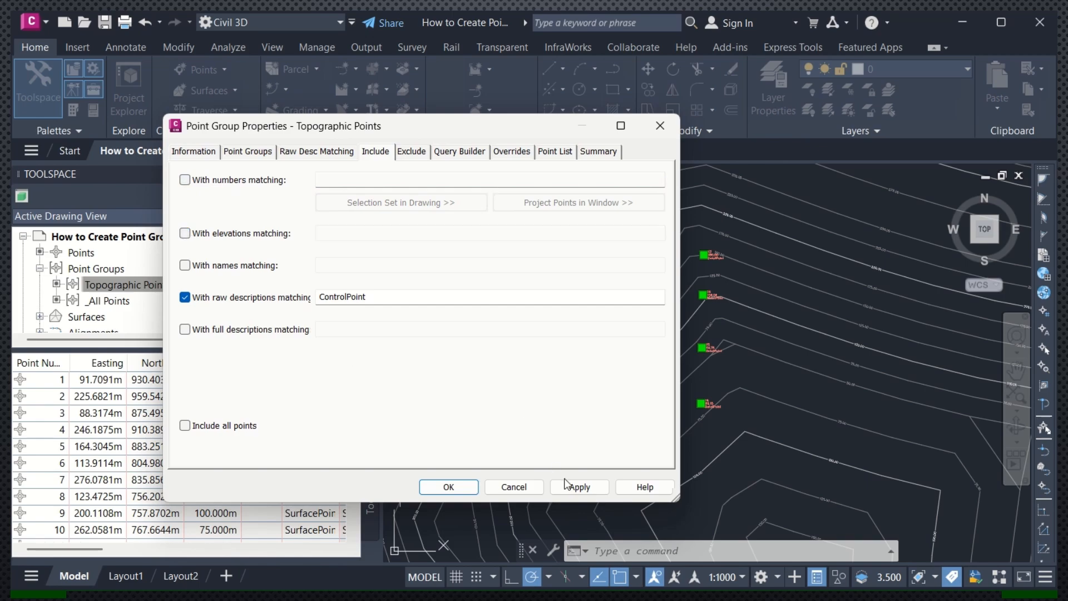
click(463, 487)
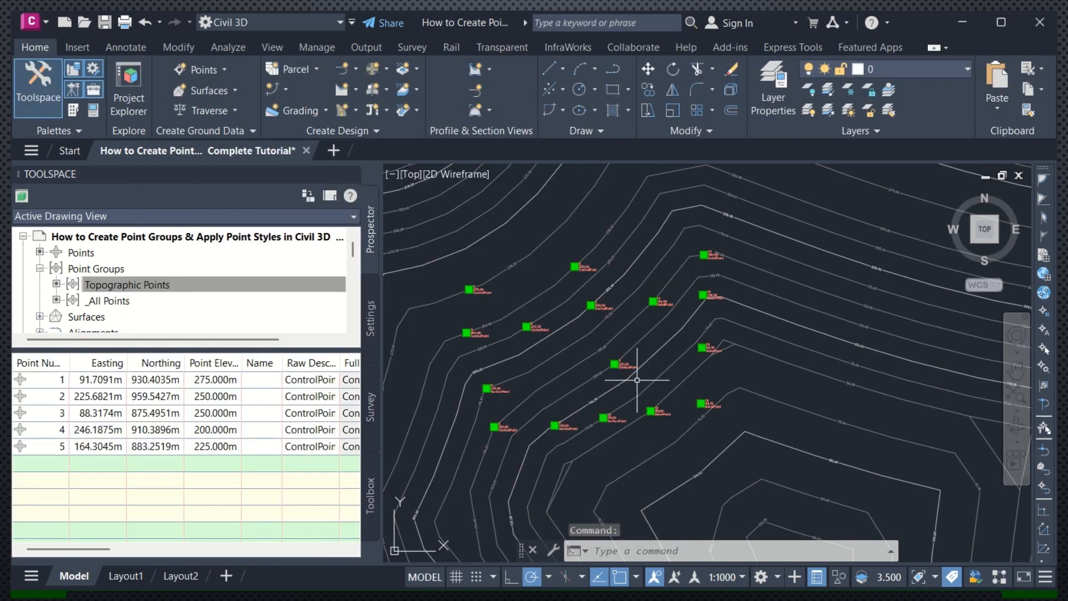
Regenerate the drawing to update the point display for the Topographic Points group's new criteria, and examine the points.
text(r)
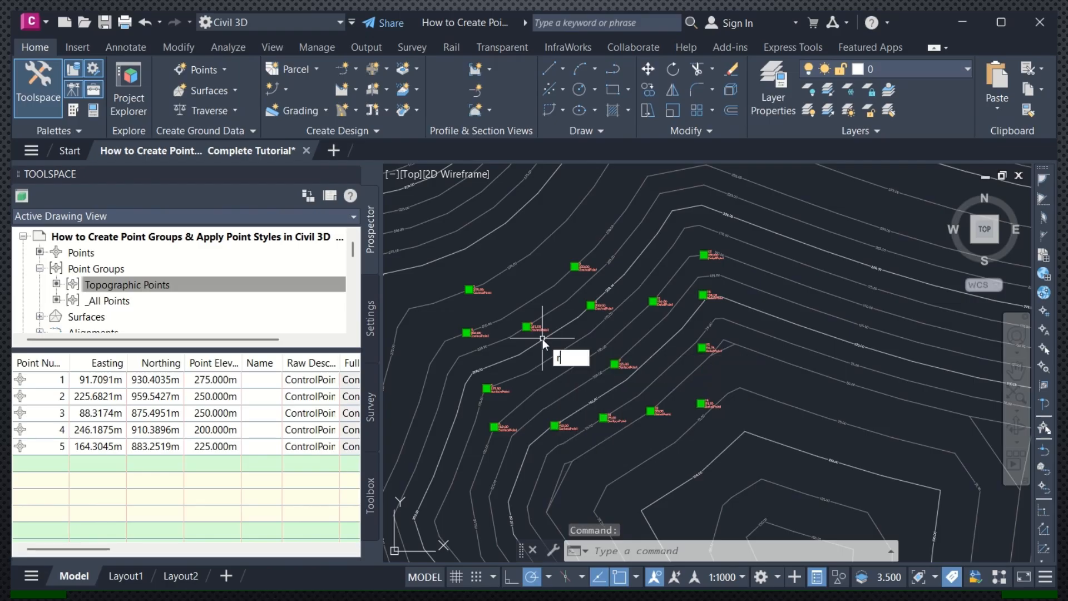
text(e)
key(Return)
scroll(557, 334, up, 3)
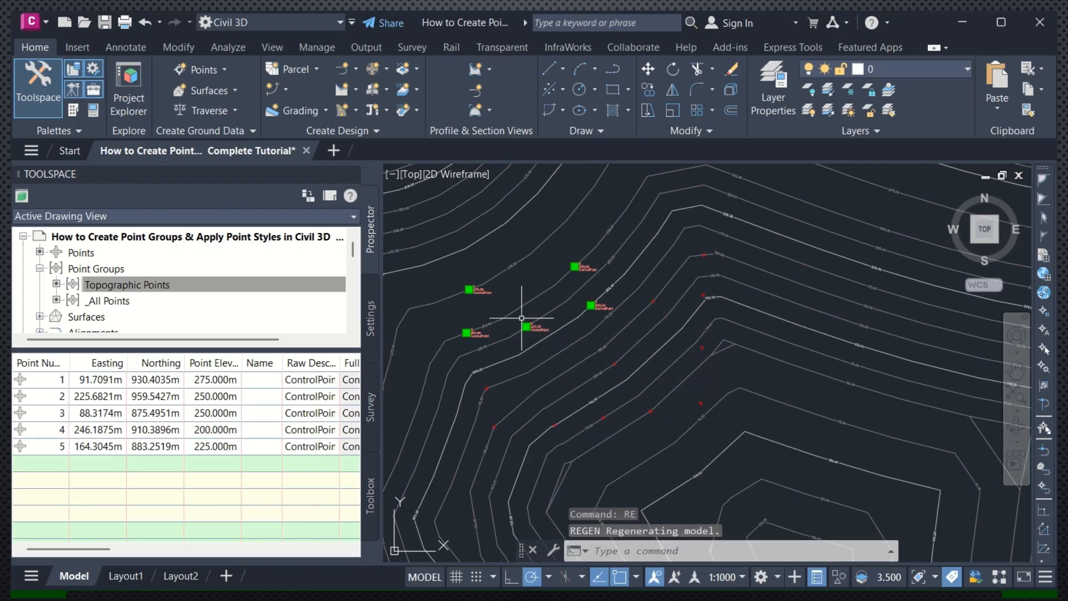
middle_drag(581, 317, 587, 310)
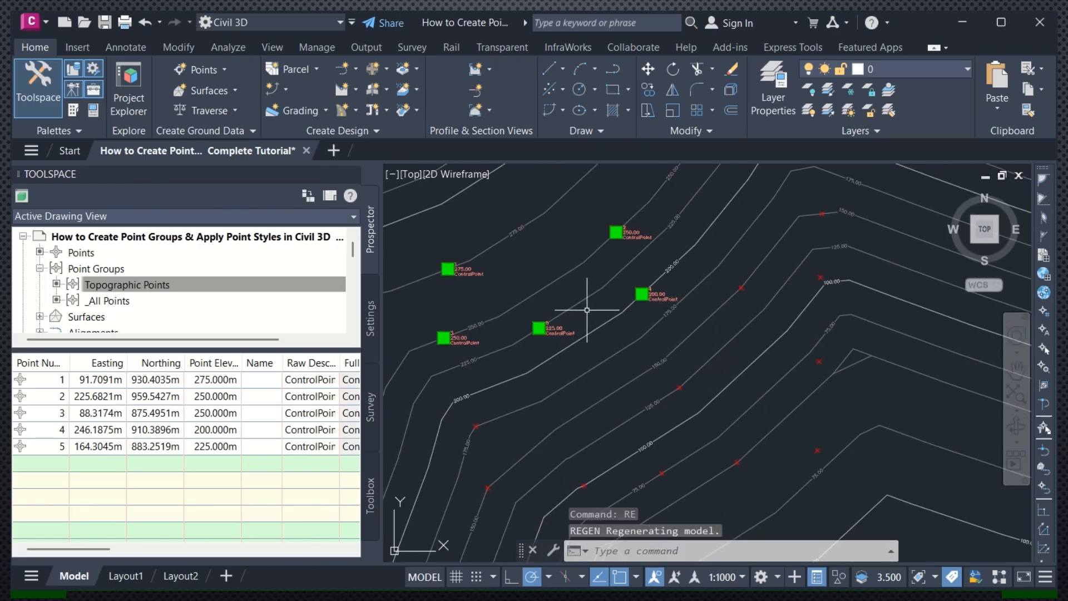
mouse_move(587, 310)
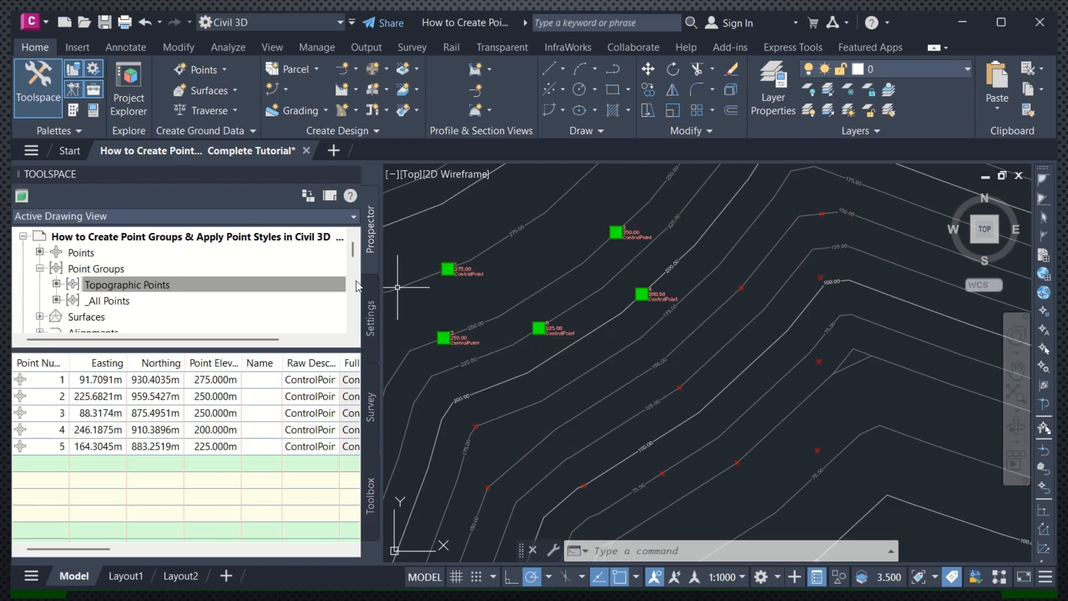
Start a new point group in the drawing and name it Control Points.
click(153, 282)
right_click(102, 270)
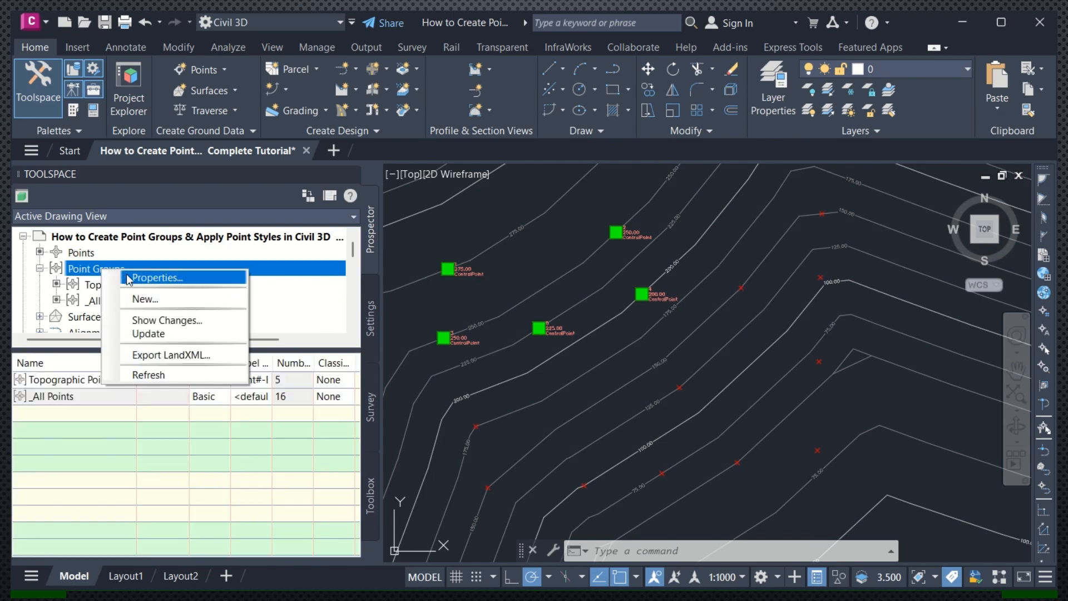
click(155, 299)
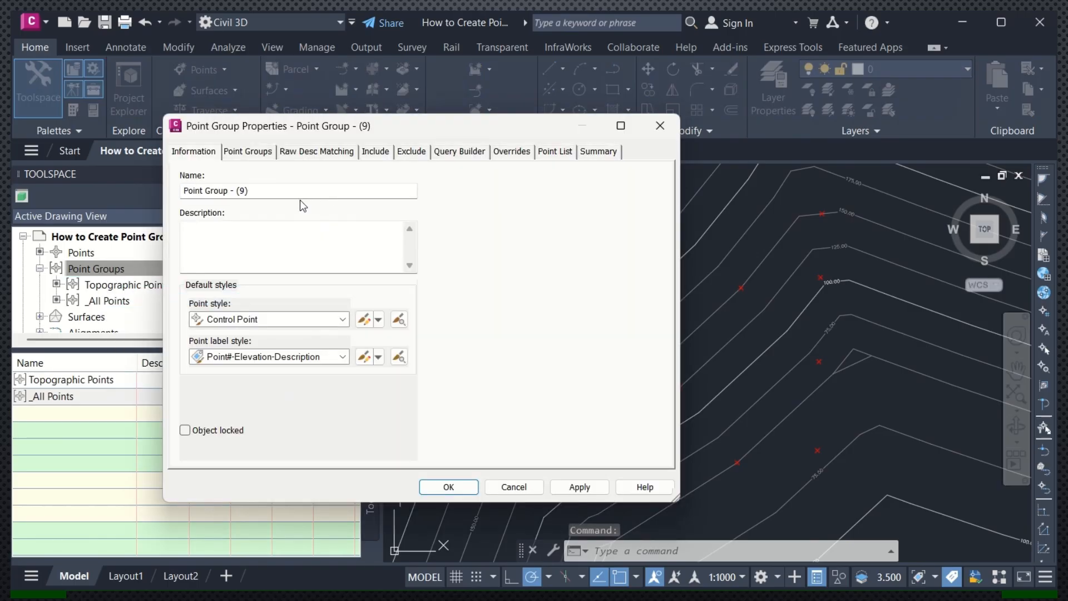
drag(267, 192, 178, 195)
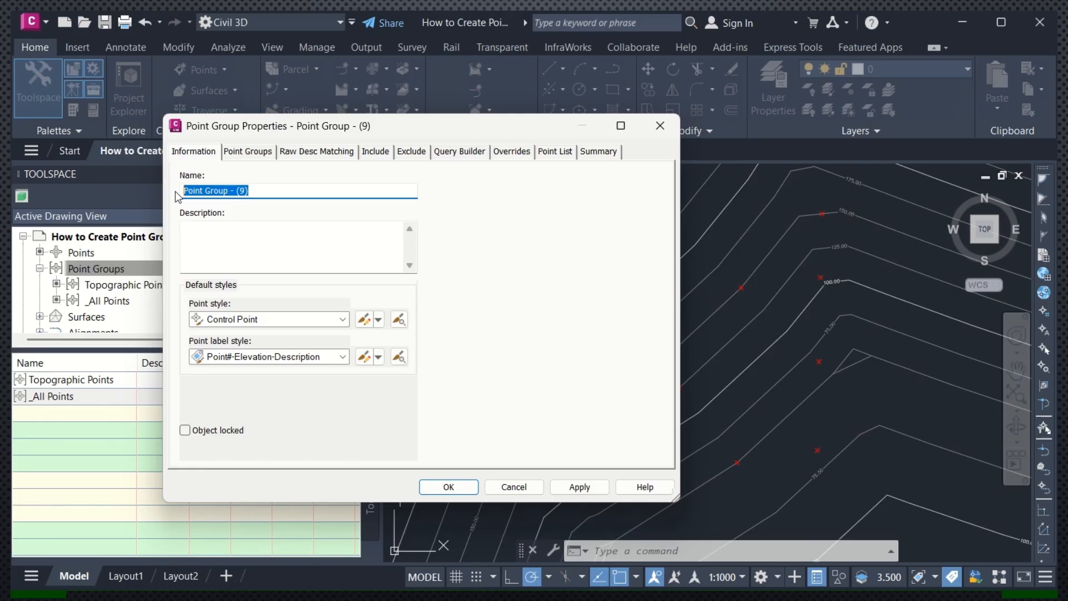
text(Con)
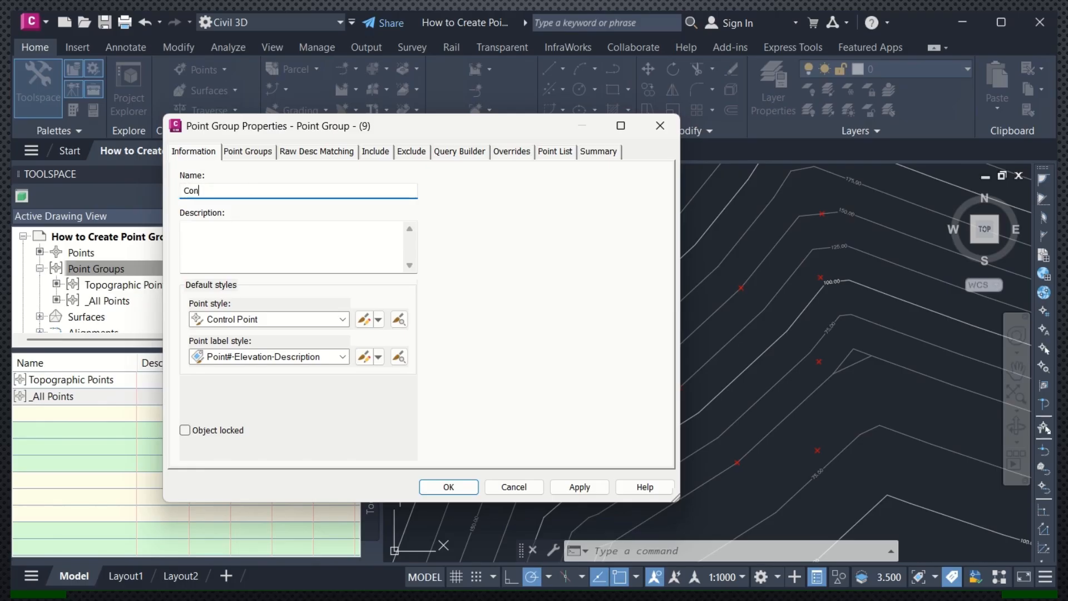
text(trol Points)
Include points with raw descriptions matching ControlPoint in the Control Points group, apply the criteria and finish creating it.
click(376, 152)
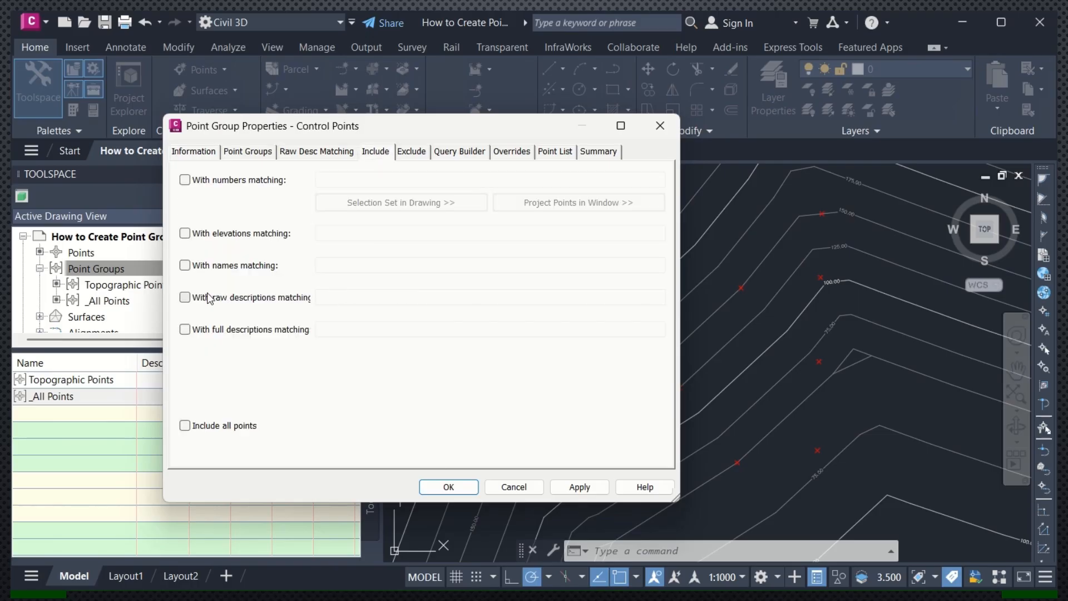
click(185, 298)
click(332, 299)
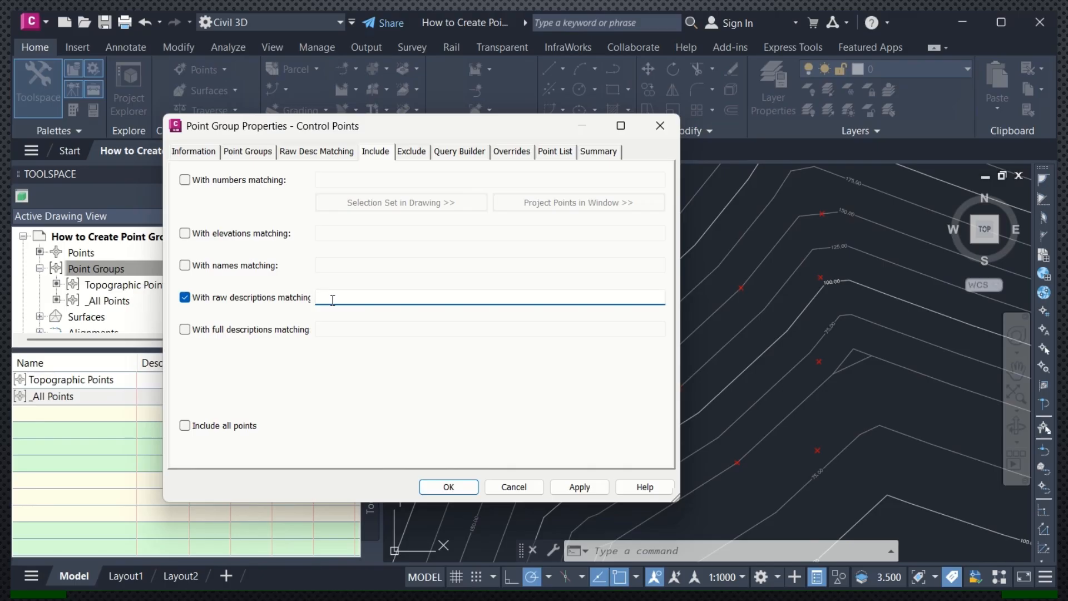
text(ControlPoint)
click(578, 487)
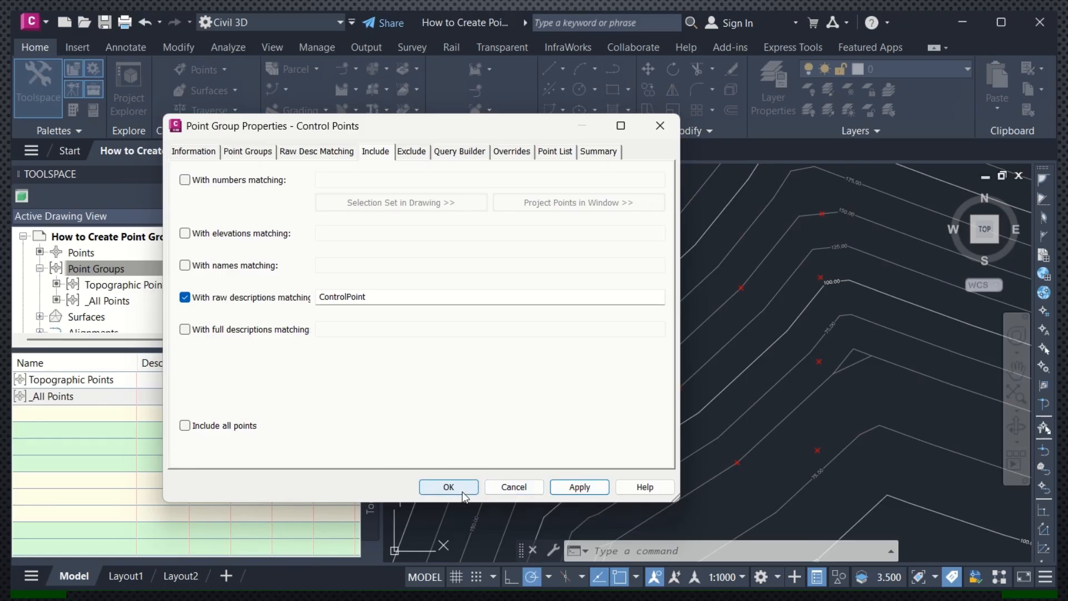
click(448, 487)
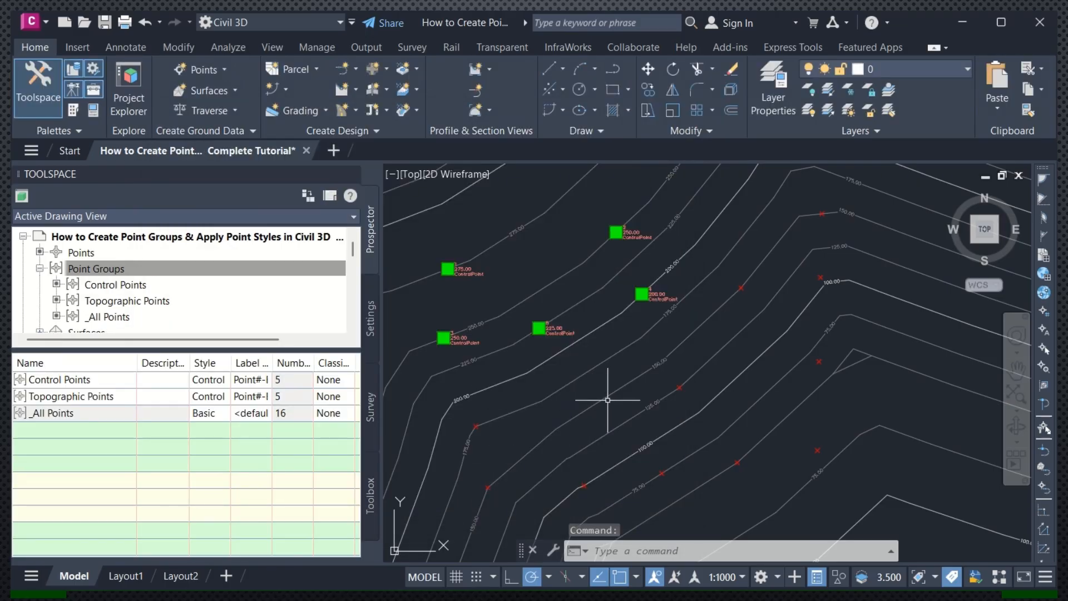
Regenerate the drawing to refresh the points with the Control Points group in place.
middle_drag(615, 396, 612, 388)
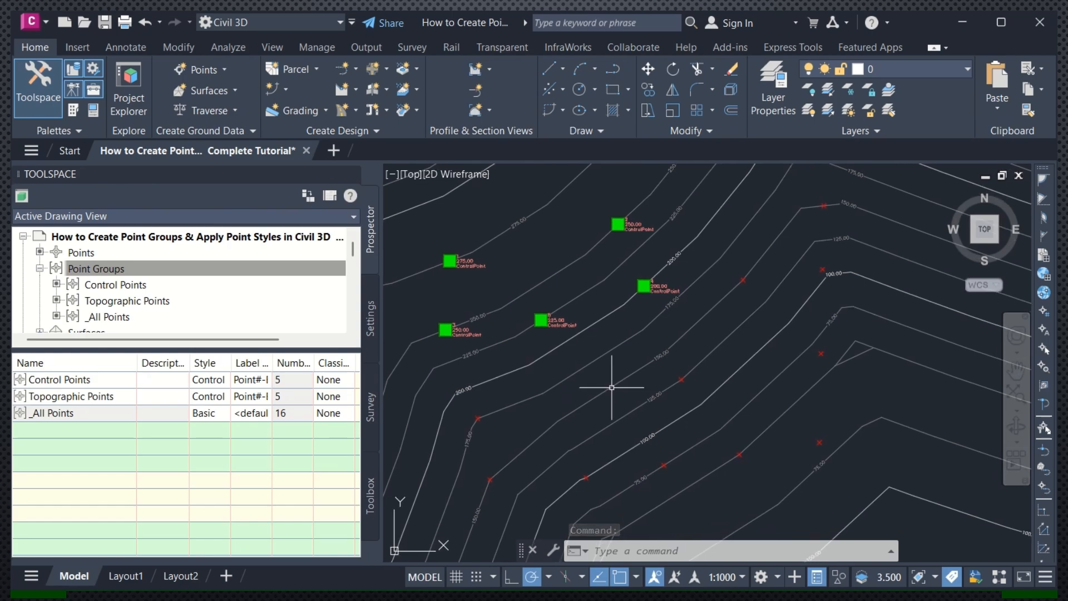
text(RE)
key(Return)
Set the point style of the Topographic Points group to Basic in its properties.
click(95, 269)
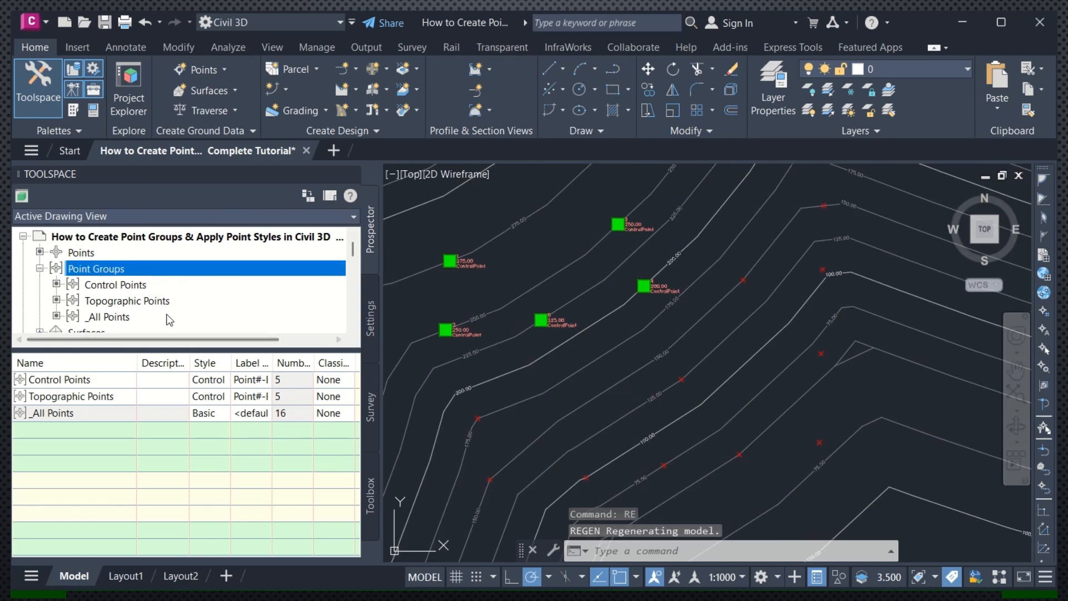
right_click(139, 300)
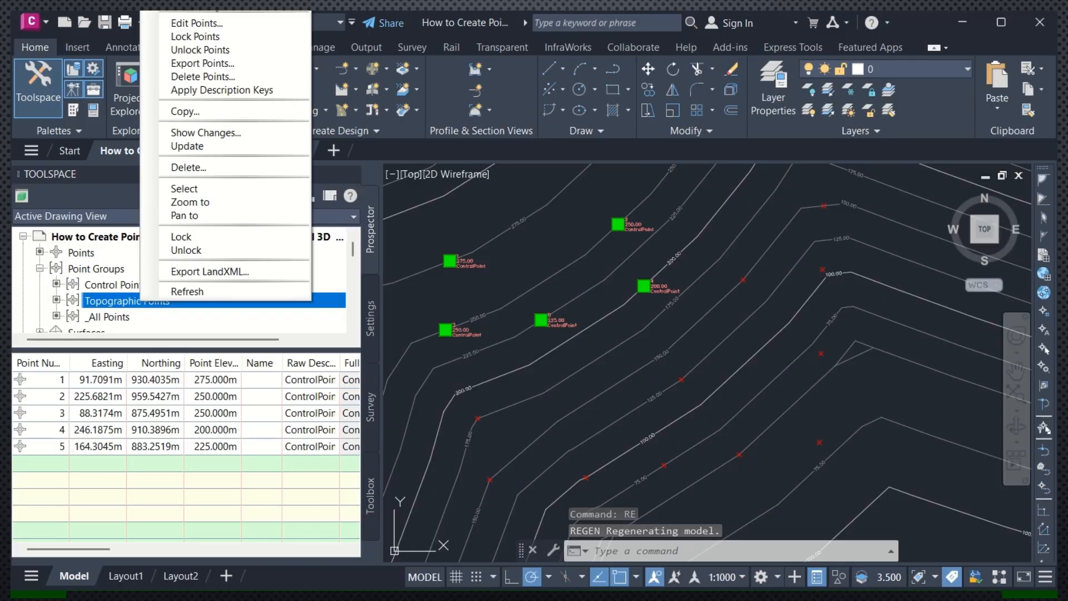
click(190, 10)
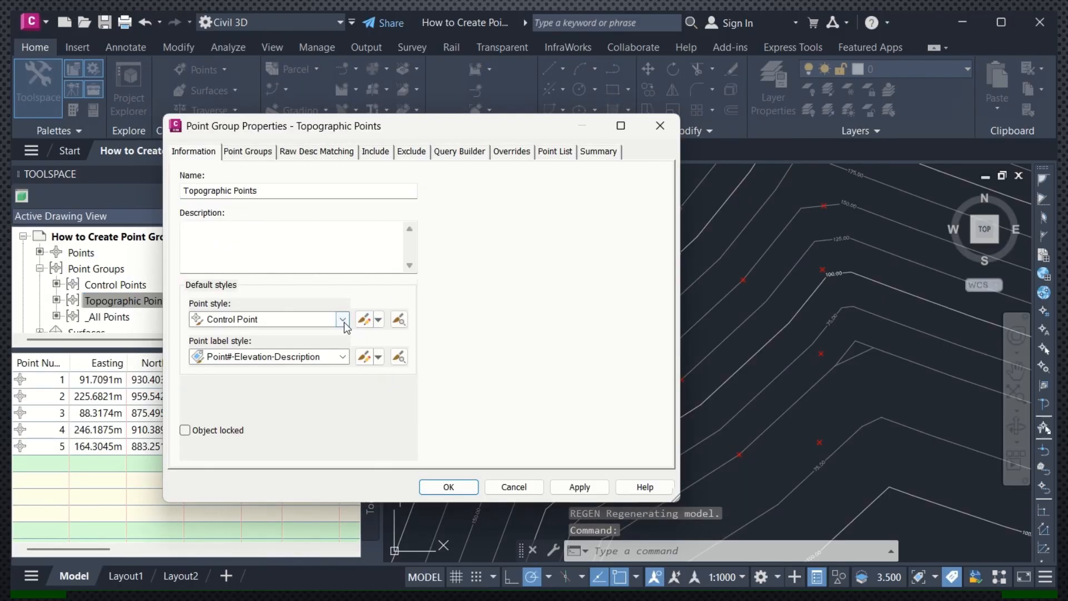
click(343, 319)
scroll(250, 356, up, 2)
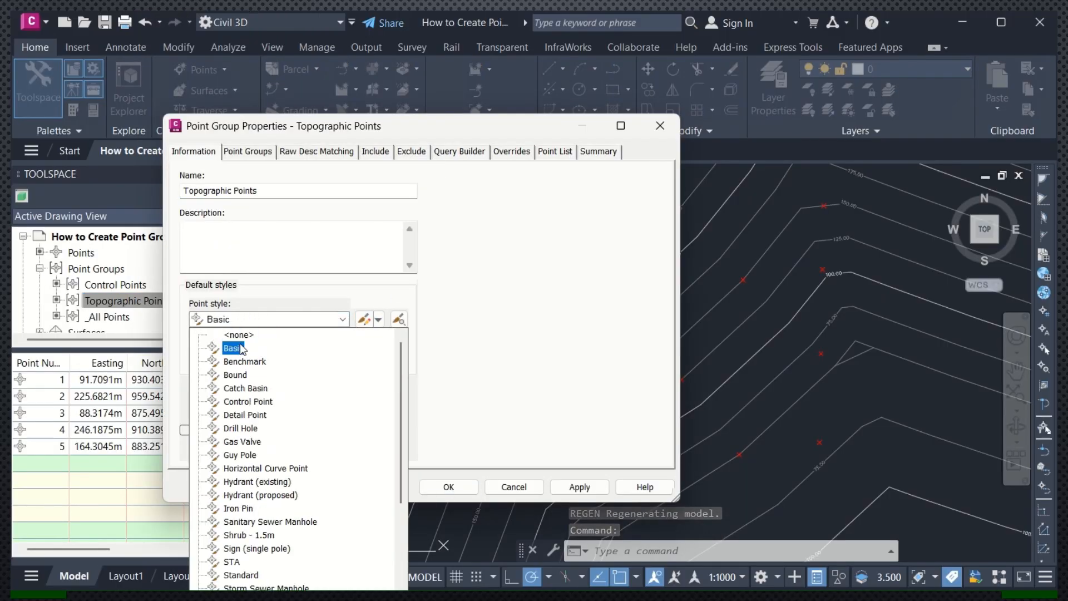
click(242, 348)
Remove the ControlPoint raw description filter from the include criteria of the Topographic Points group.
click(386, 150)
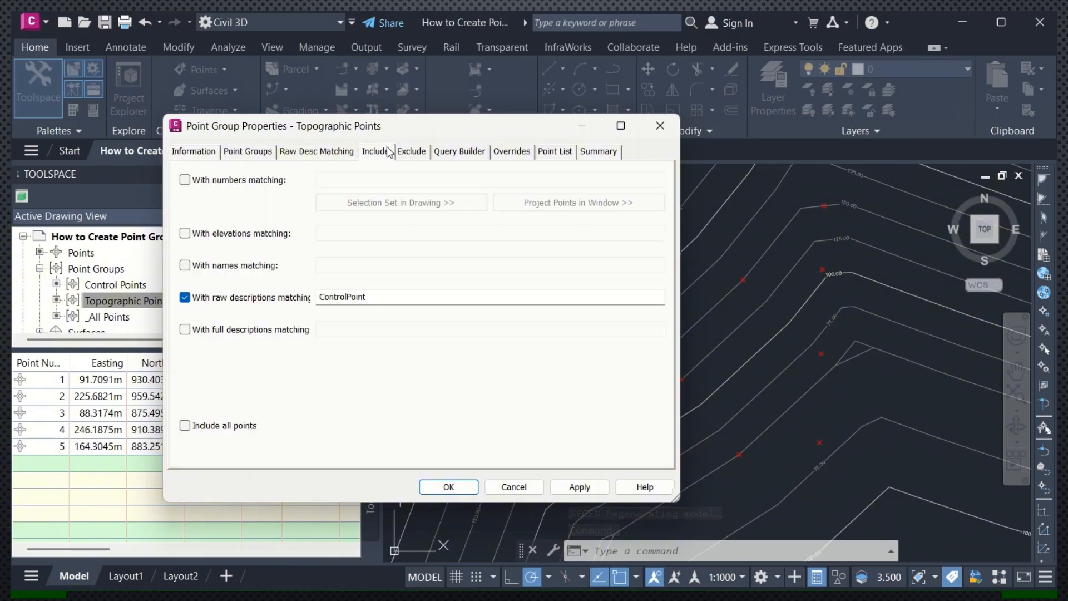
drag(376, 297, 315, 298)
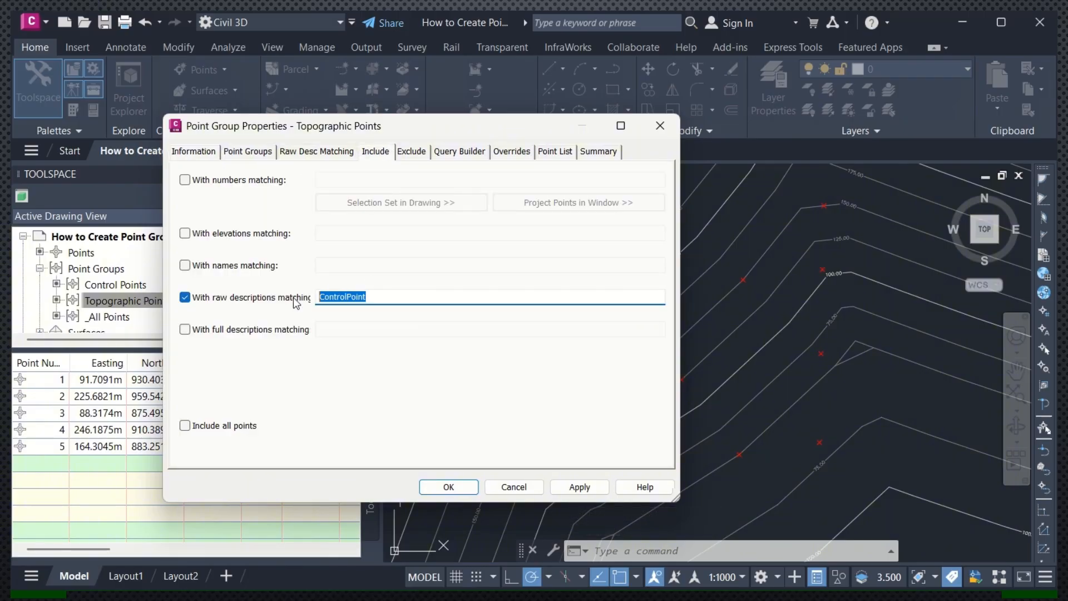
key(Delete)
click(185, 297)
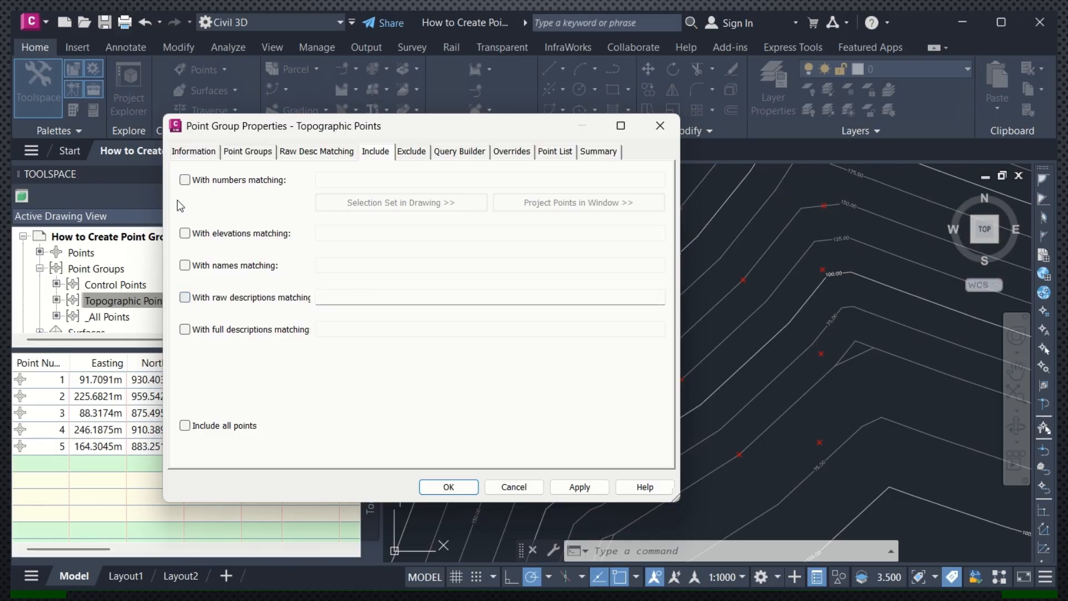
Include point numbers 1-16 in the Topographic Points group, then apply and accept the changes.
double_click(185, 180)
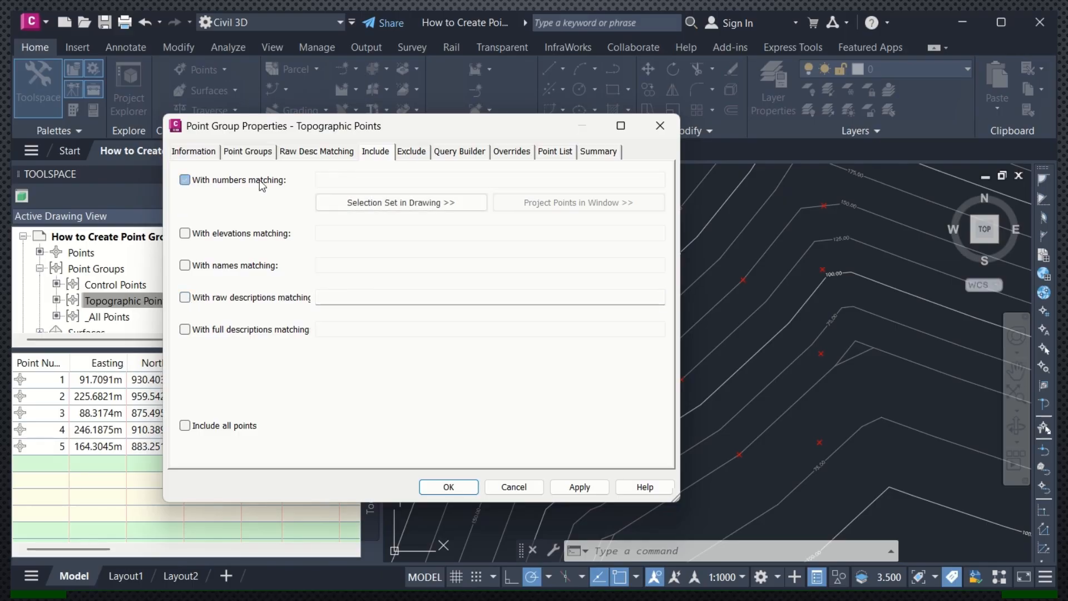
click(216, 181)
click(351, 180)
text(1-16)
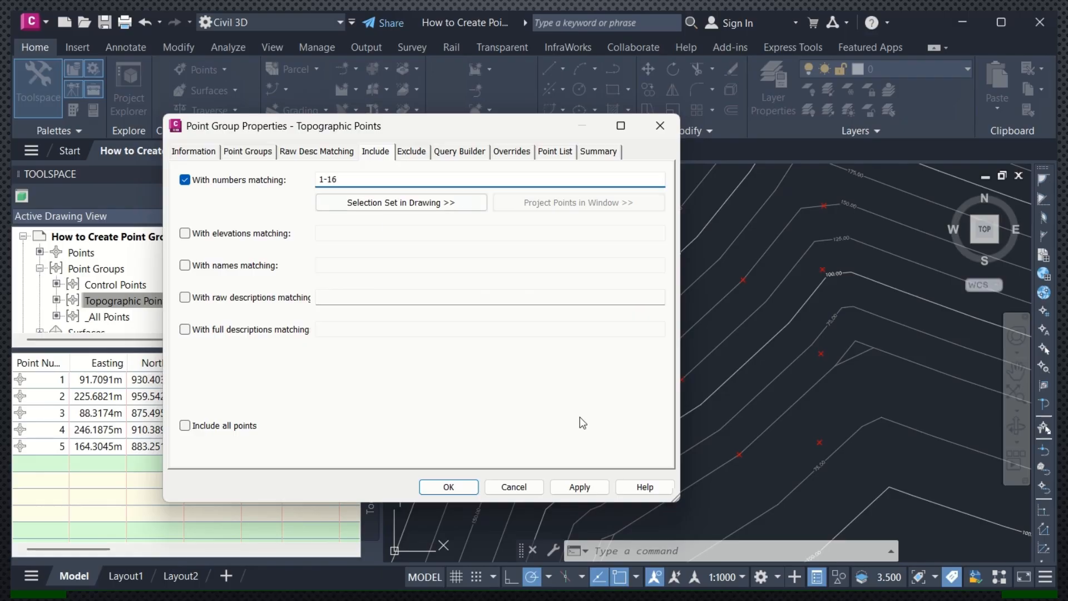
click(578, 488)
click(460, 486)
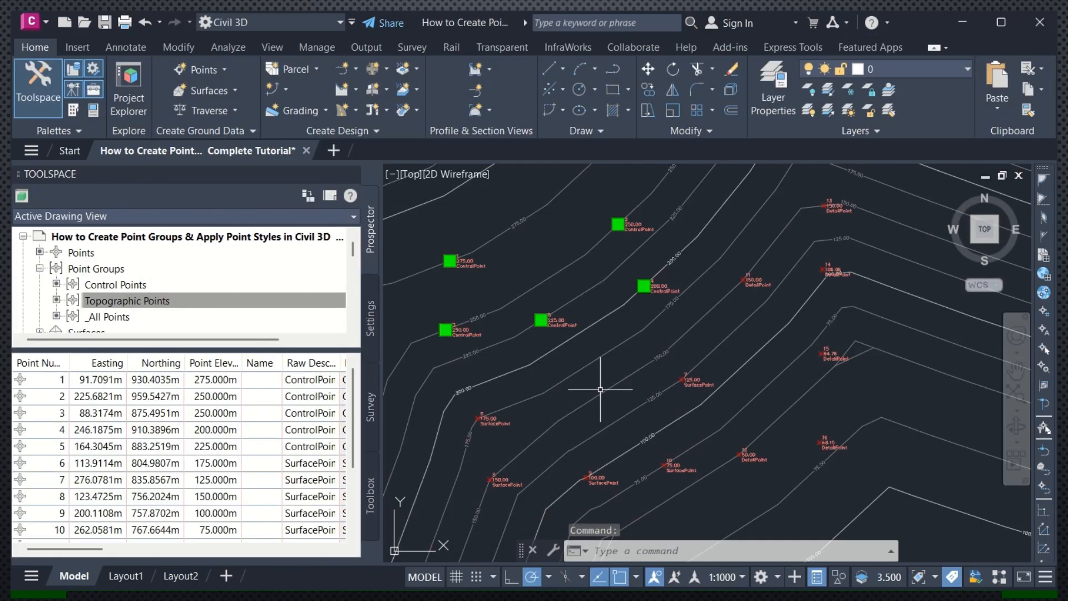
Start a new point group in the drawing and name it Surface Points.
click(148, 303)
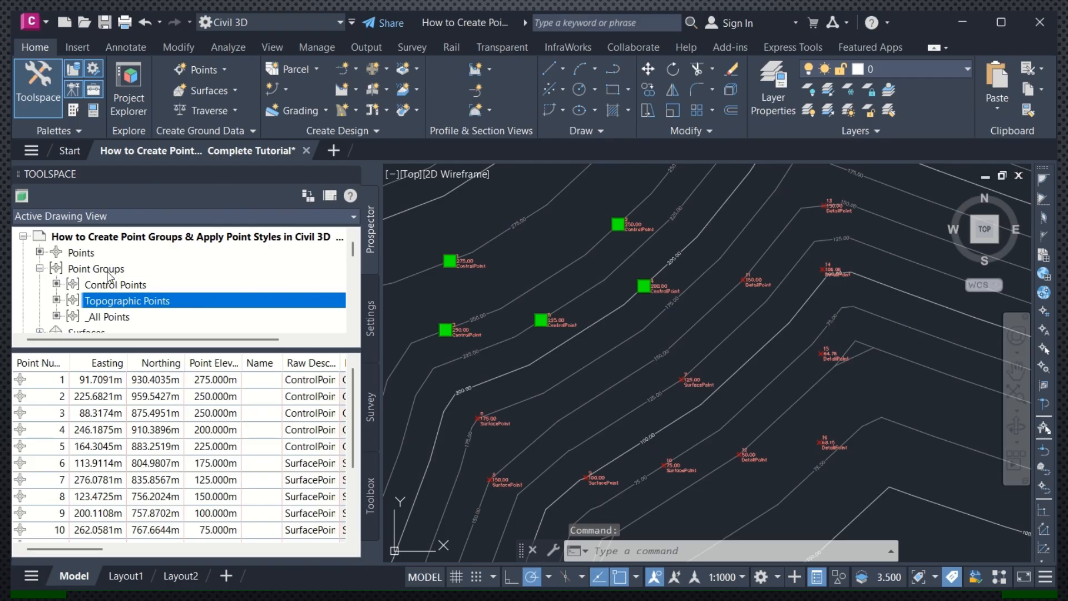
right_click(134, 269)
click(158, 303)
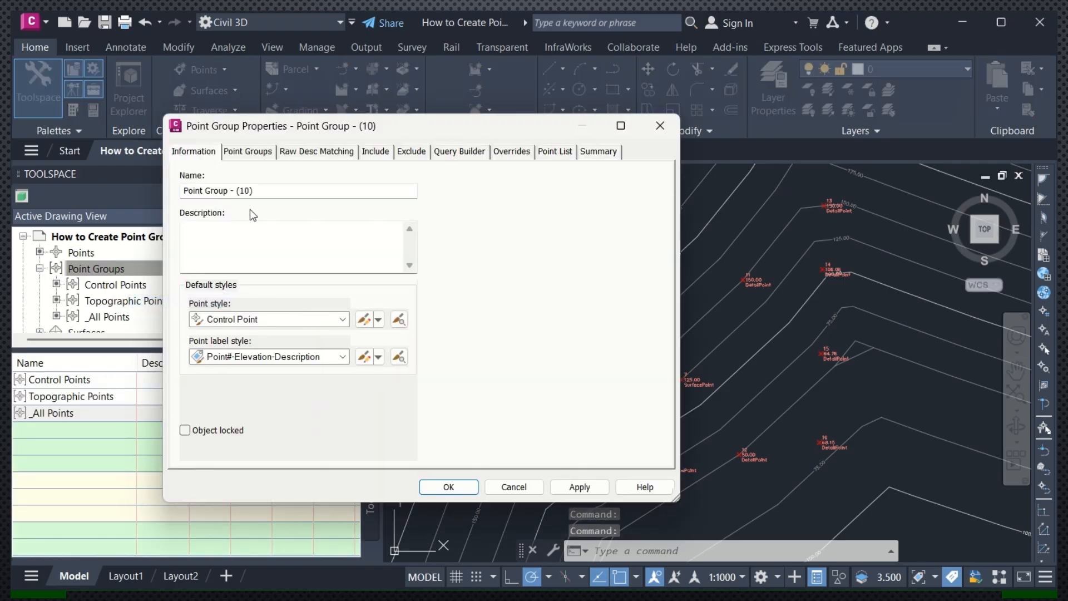
drag(253, 191, 160, 192)
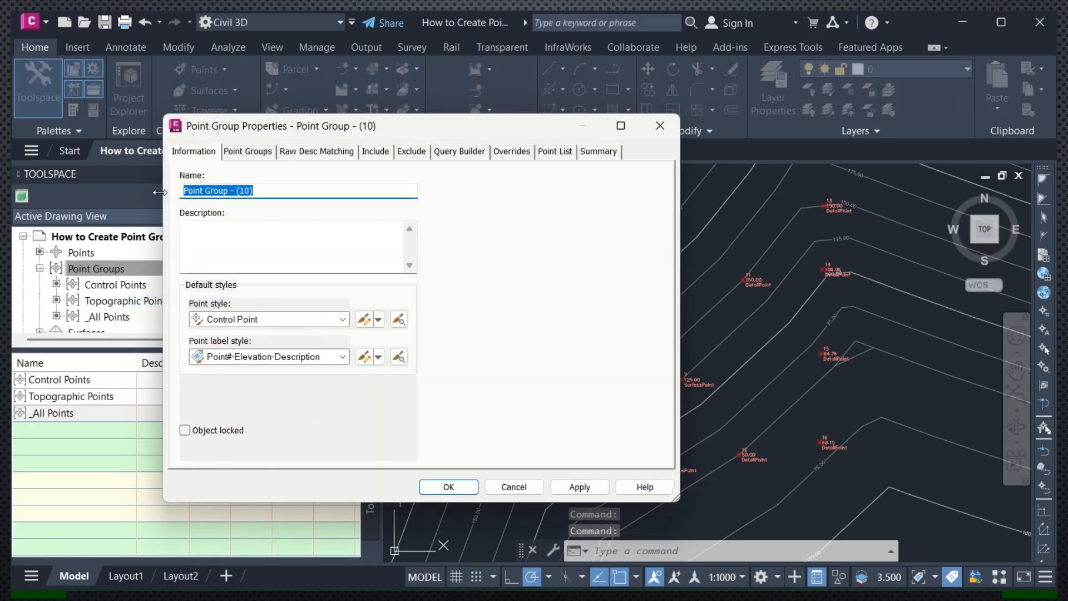
text(S)
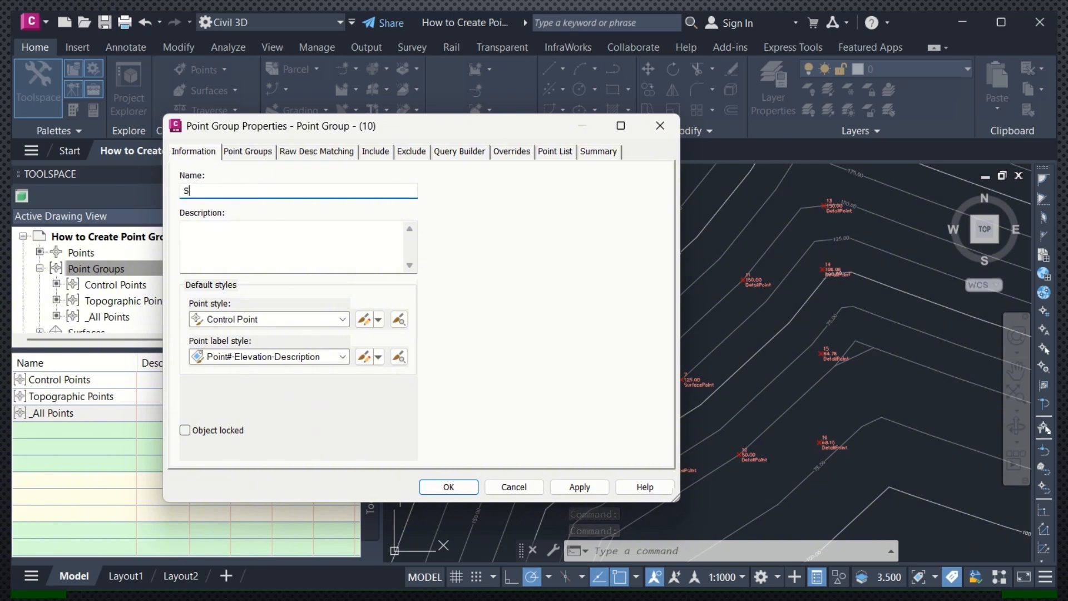
text(urface)
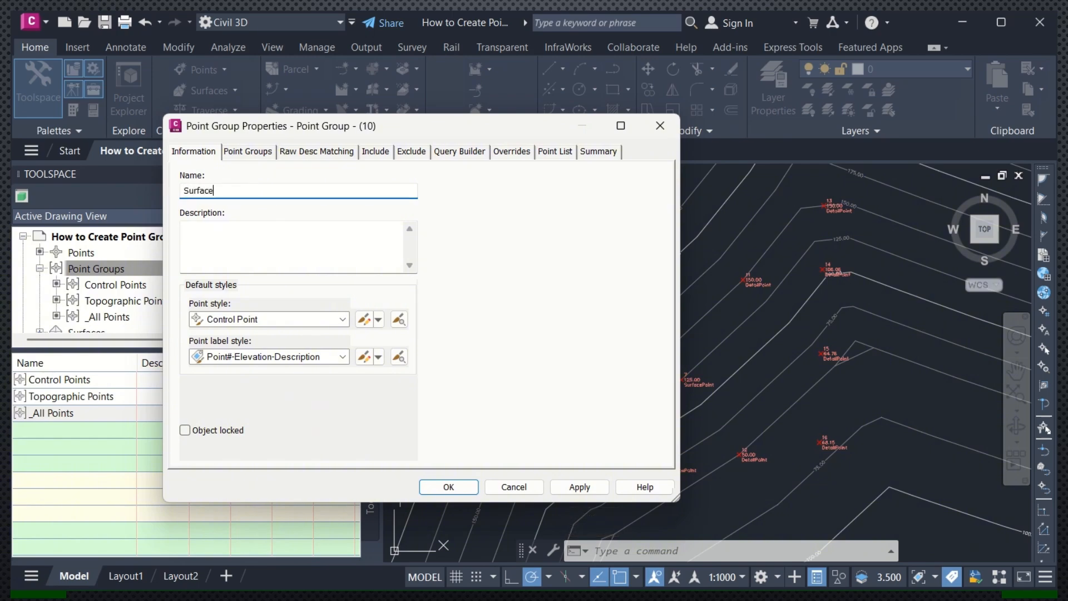
text( Points)
Include points with raw descriptions matching SurfacePoint in the Surface Points group and finish creating it.
click(376, 152)
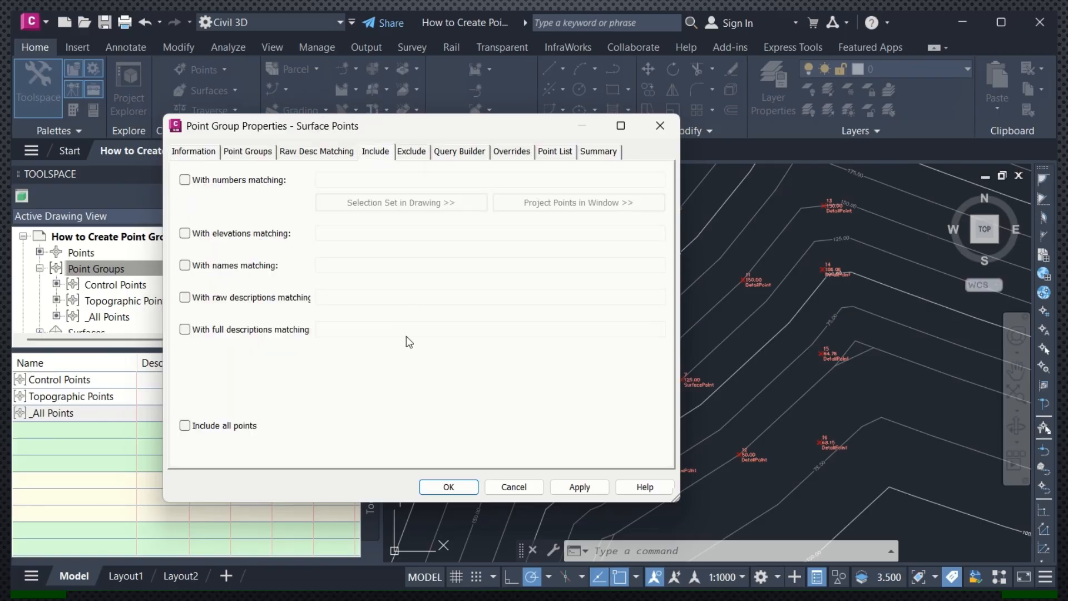
click(219, 301)
click(376, 299)
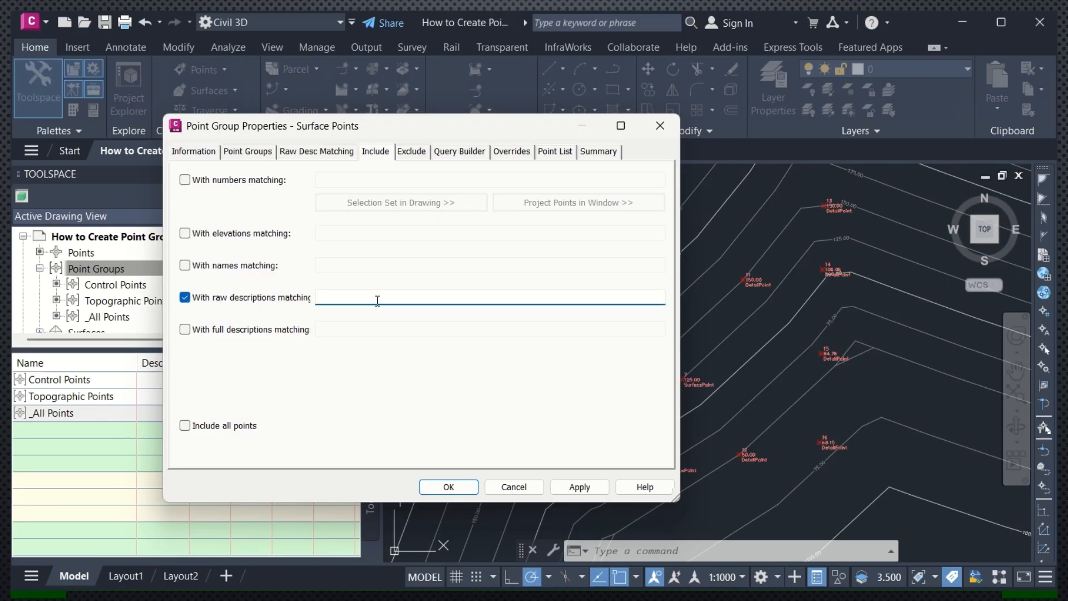
text(SurfacePoint)
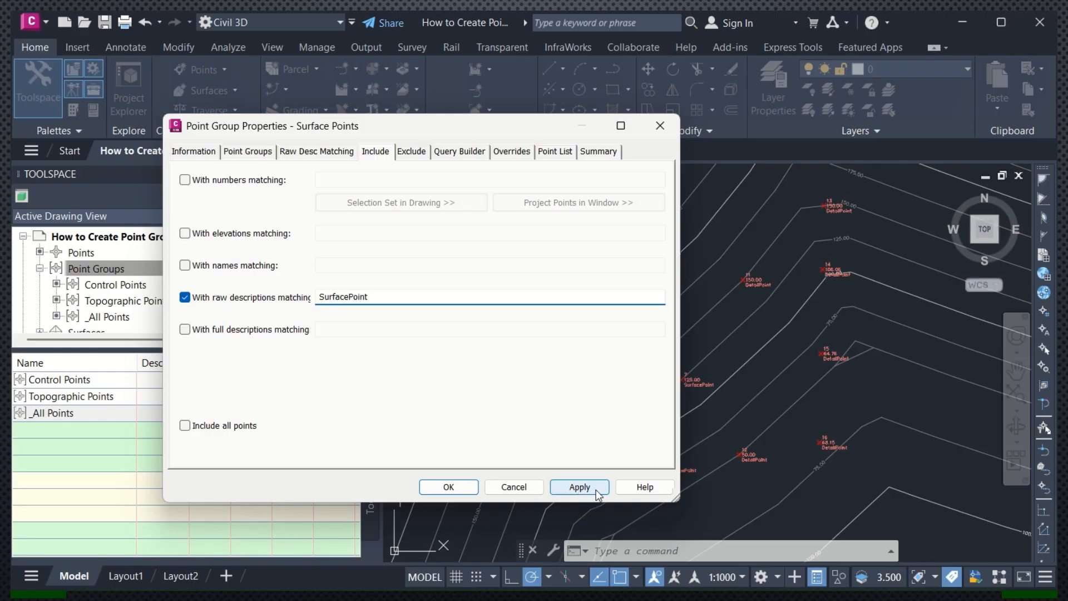
click(449, 487)
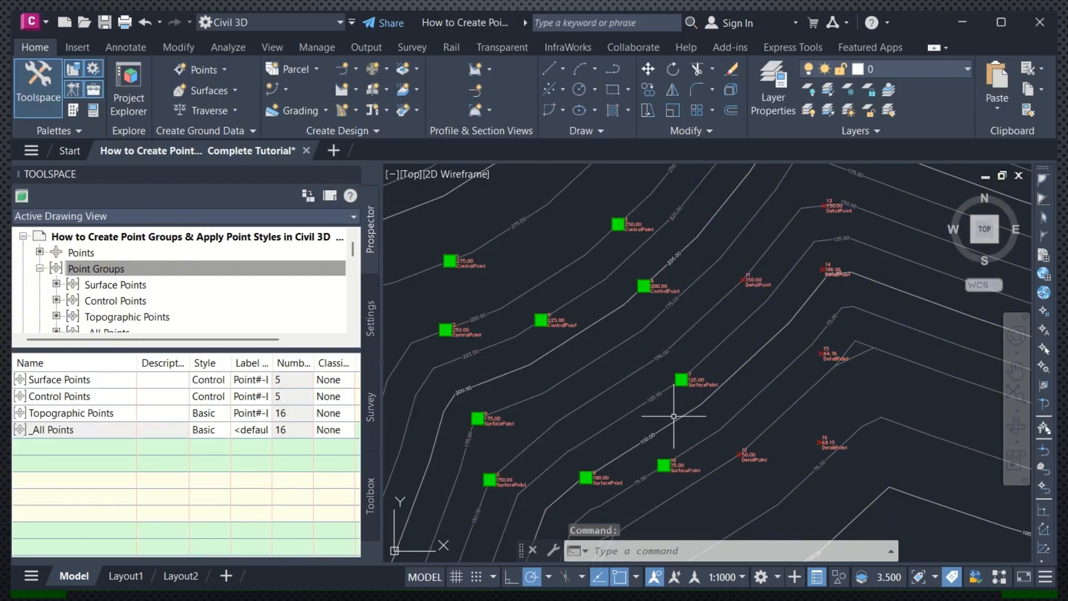
Change the Surface Points group's point style to Surface Point, then apply and accept the change.
click(115, 284)
right_click(114, 286)
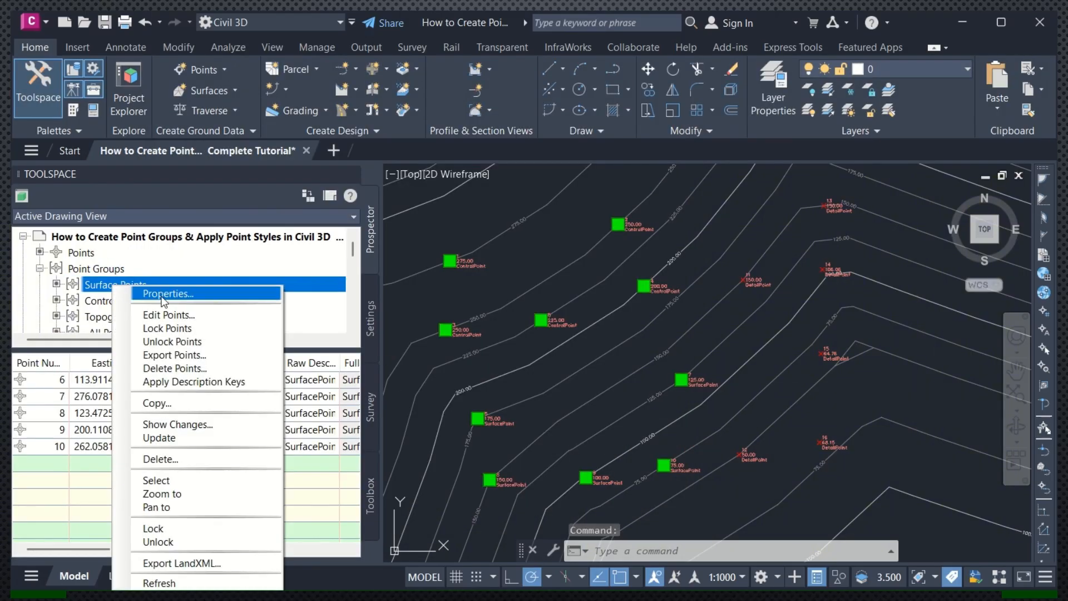
click(162, 295)
click(342, 318)
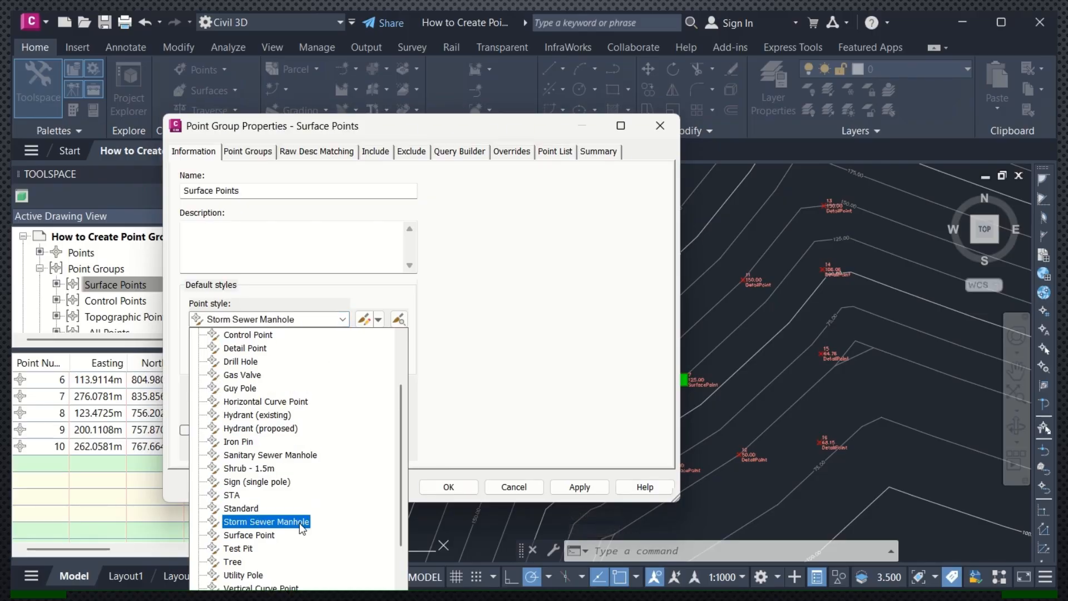
click(282, 535)
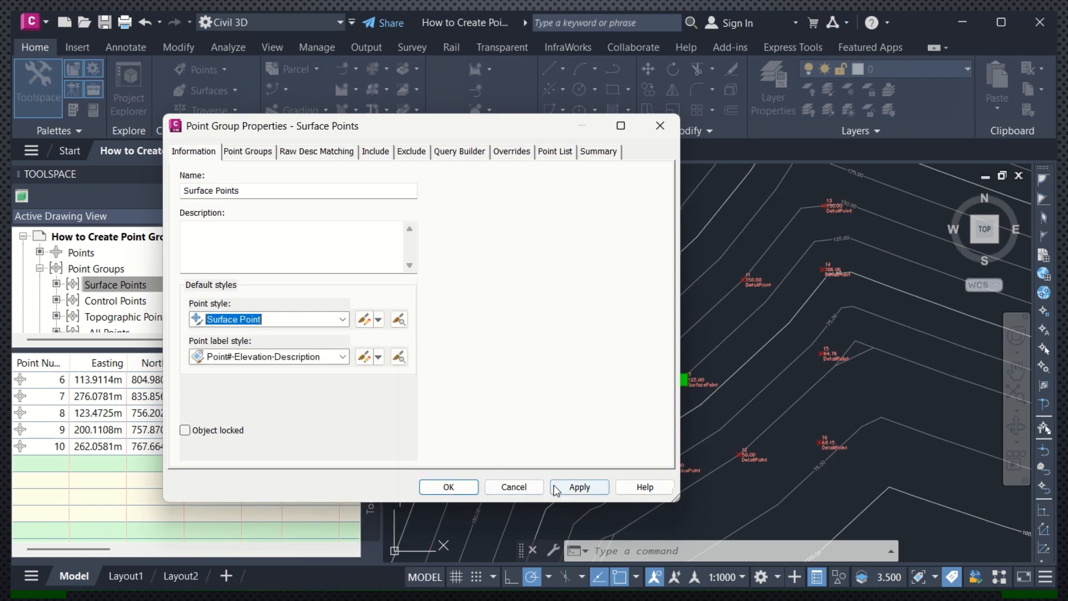
click(579, 487)
click(449, 488)
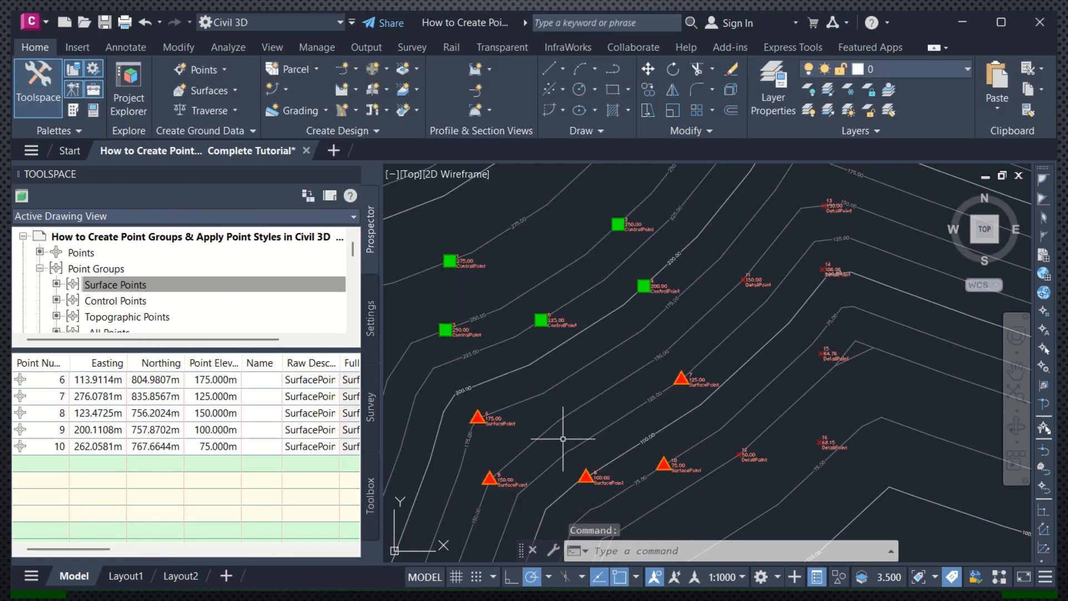
Start a new point group in the drawing and name it Detail Points.
click(93, 285)
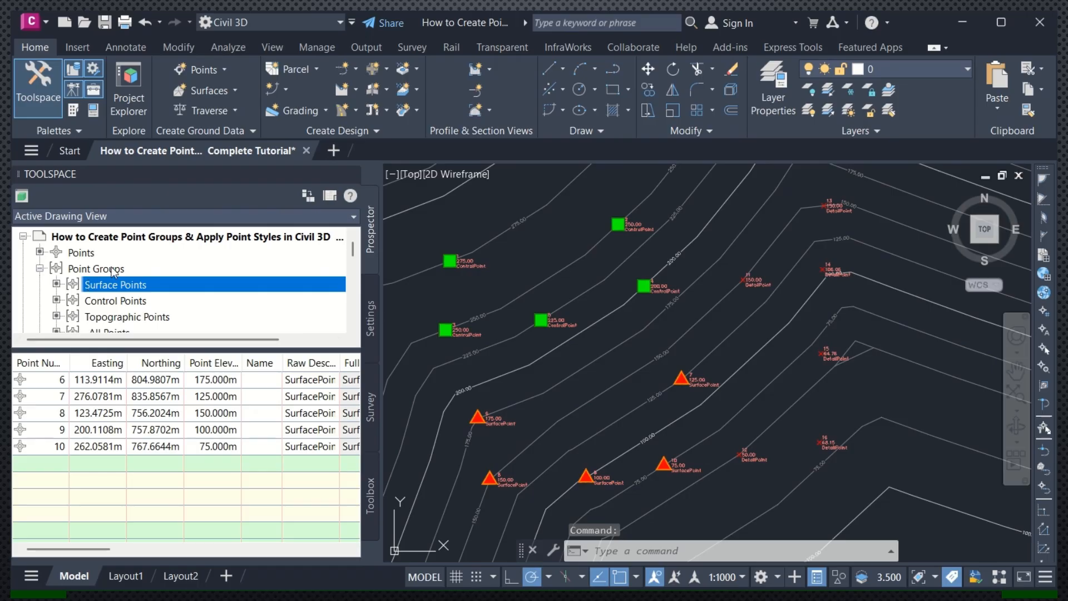
right_click(114, 271)
click(189, 299)
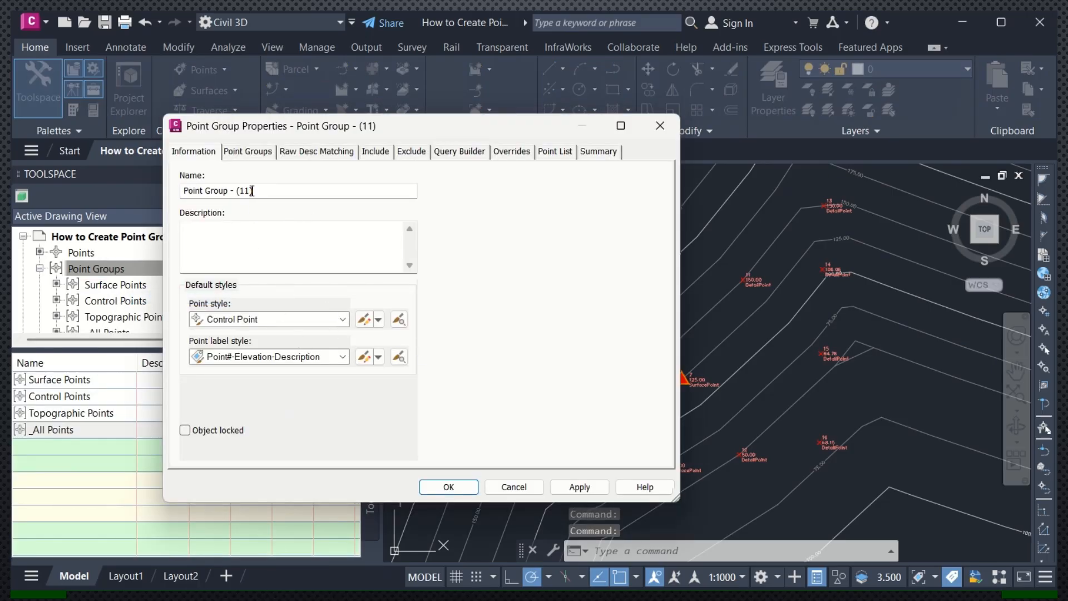
drag(253, 190, 179, 194)
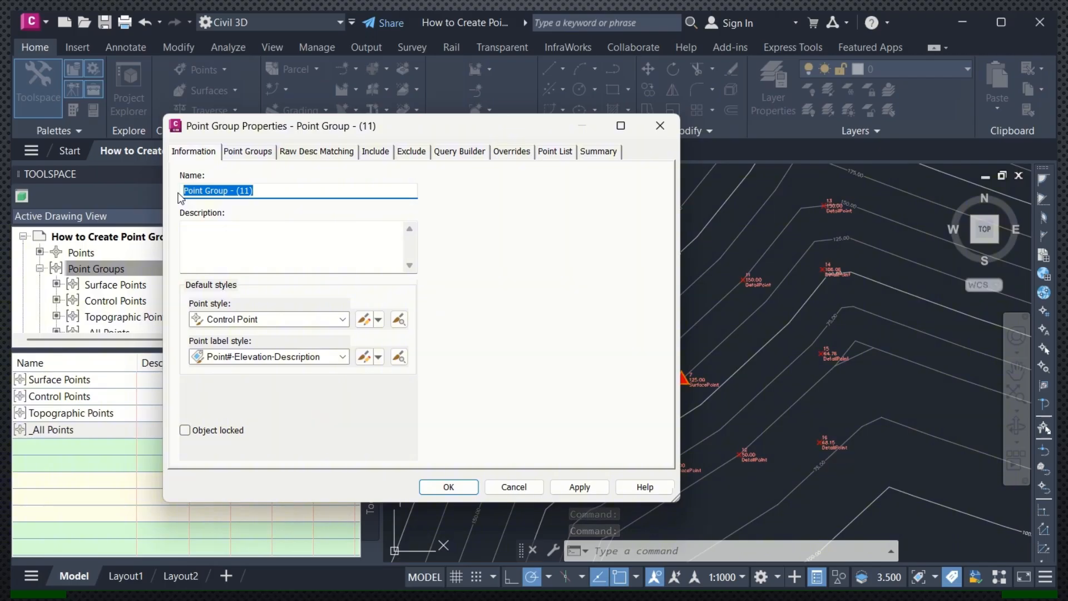
text(D)
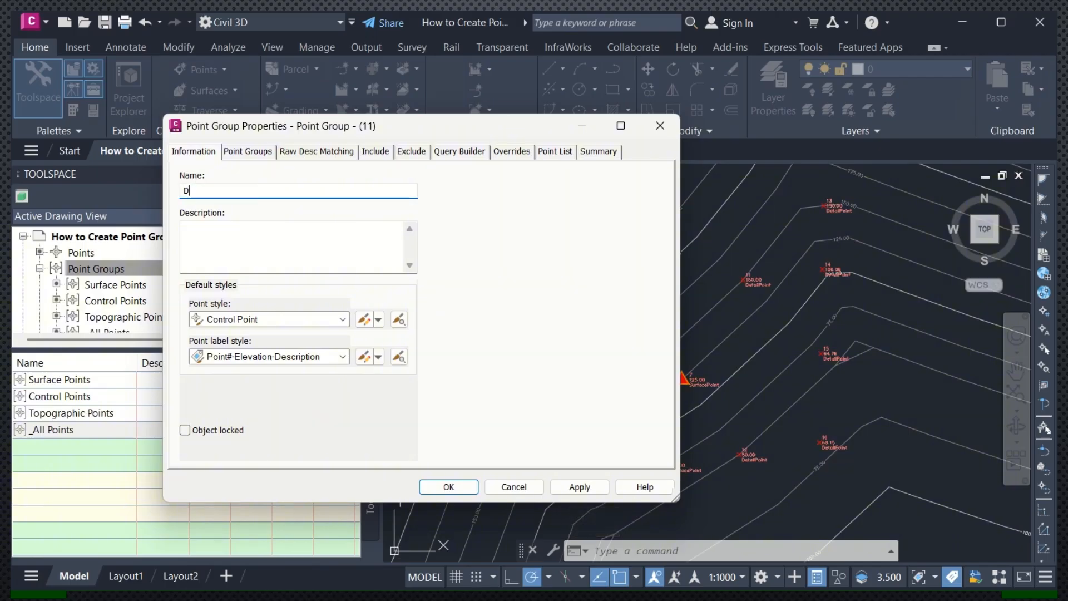
text(etail Points)
Include points with raw descriptions matching DetailPoint in the Detail Points group.
click(378, 151)
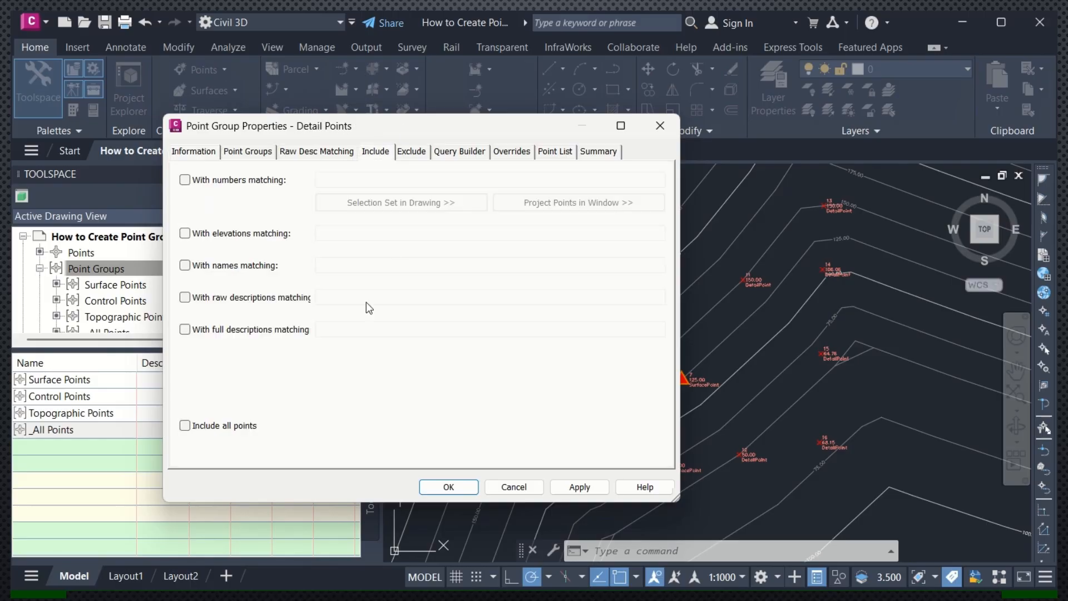
click(184, 297)
click(337, 298)
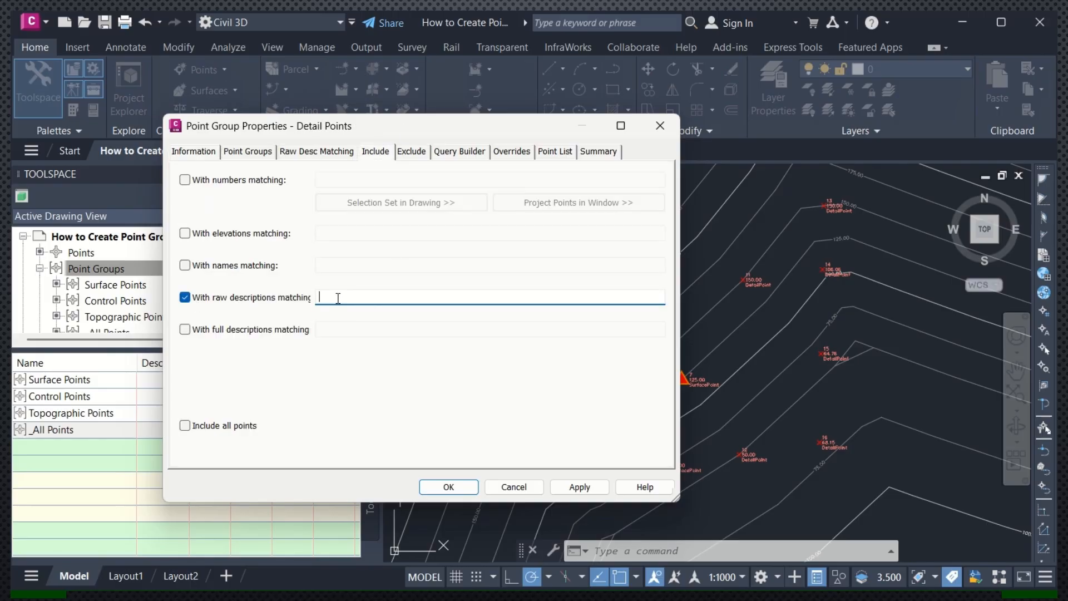
text(Dey)
key(BackSpace)
text(tailPoint)
Set the Detail Points group's point style to Detail Point, apply it and finish creating the group.
click(214, 153)
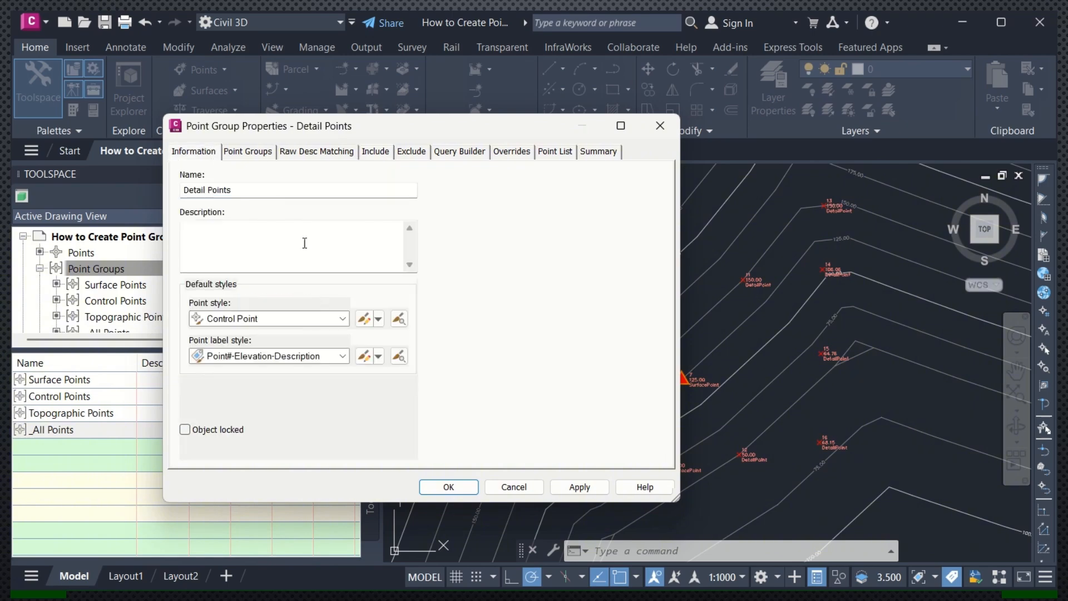
click(331, 319)
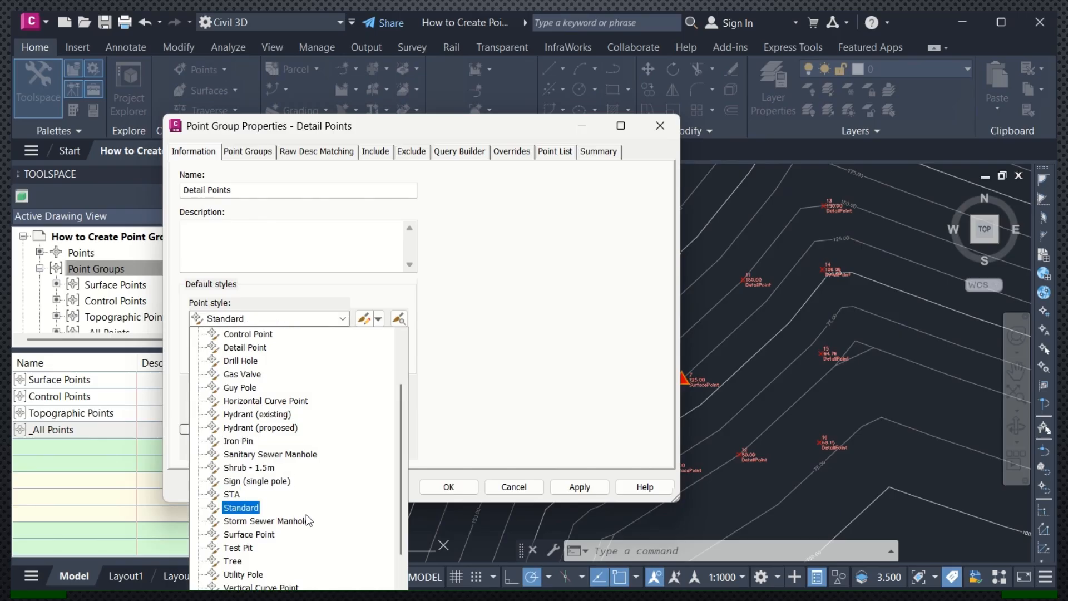
scroll(306, 523, down, 1)
scroll(290, 467, up, 1)
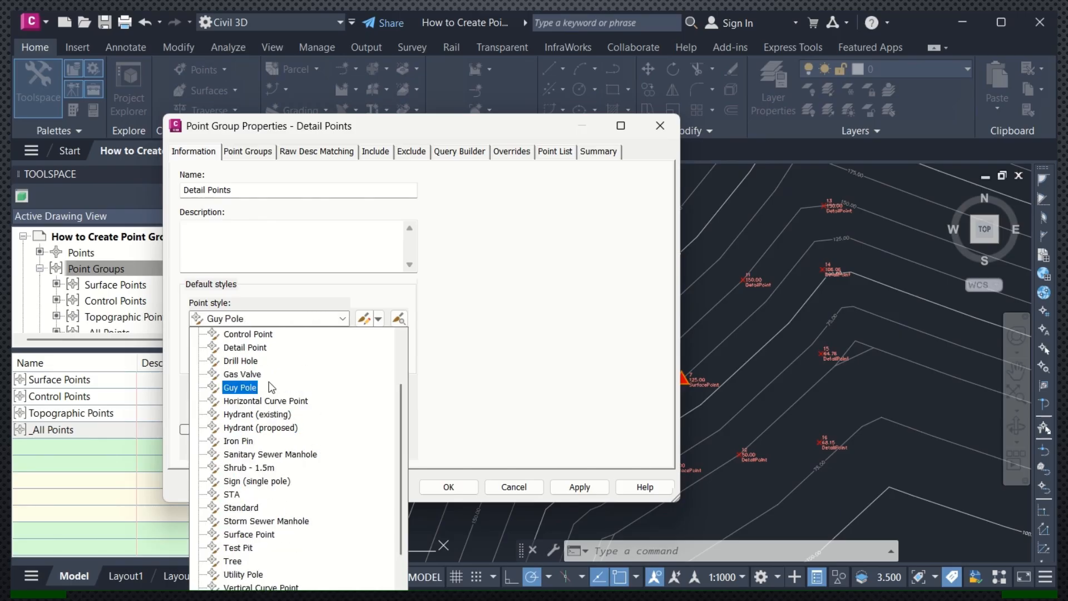
click(245, 347)
click(579, 487)
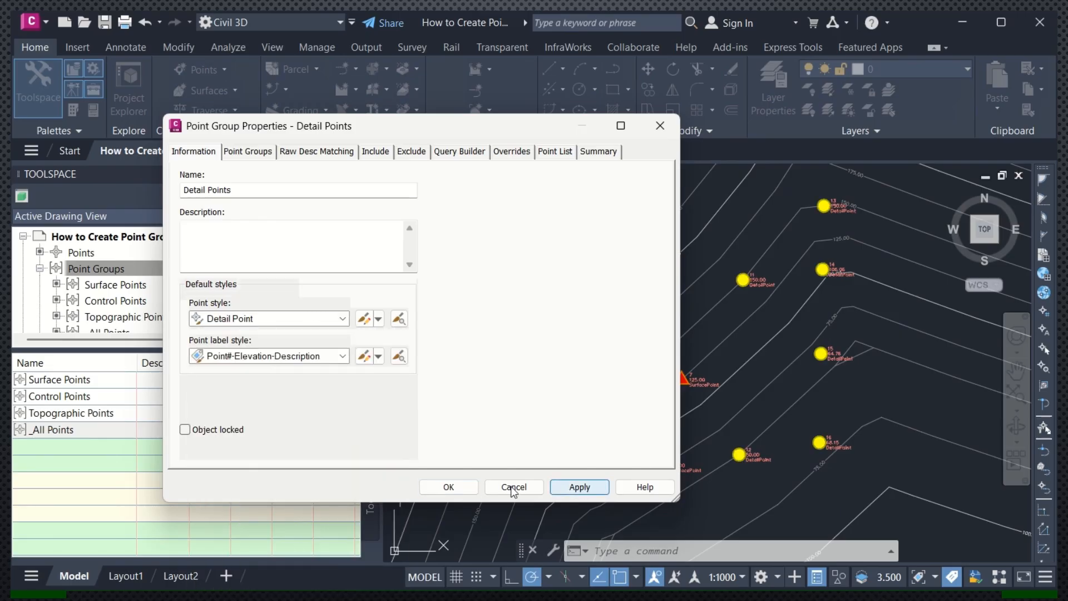
click(449, 487)
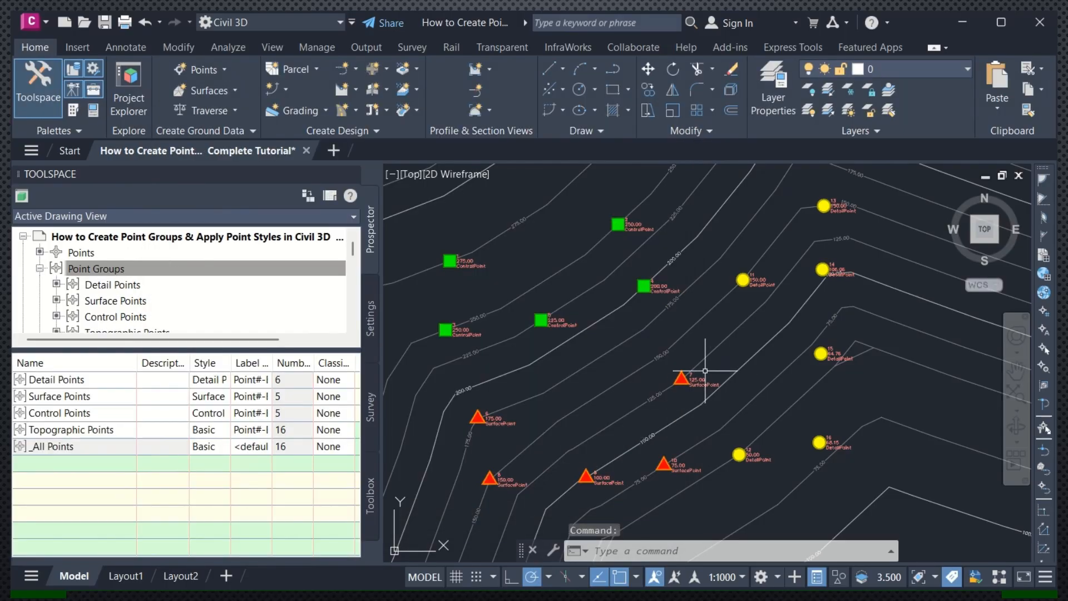